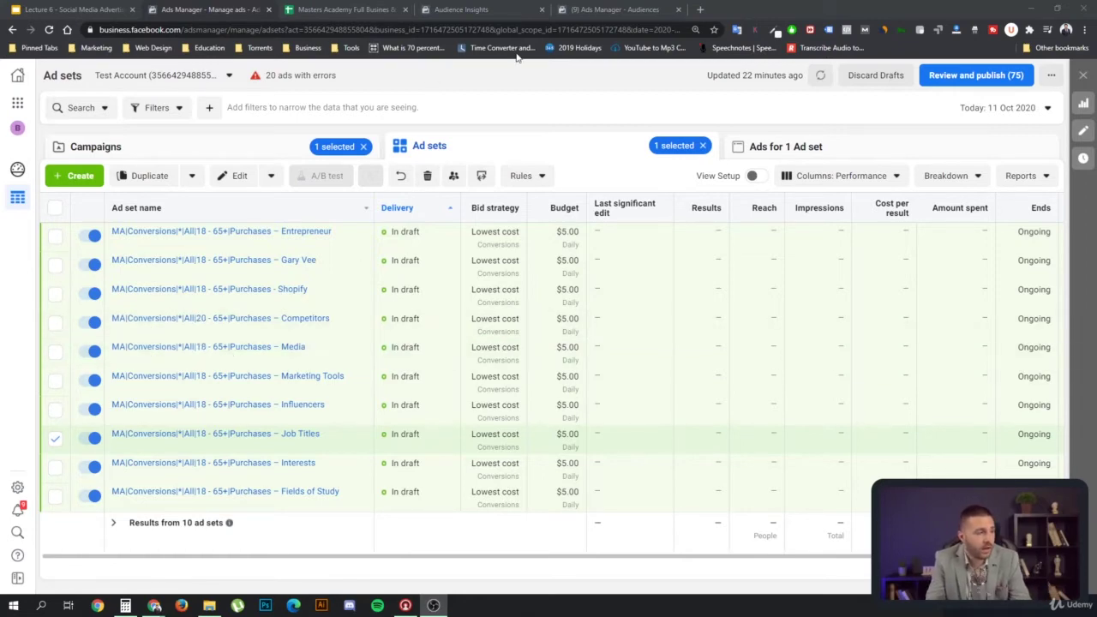
# Switch to the open Audiences page and look through the list of business tools
pyautogui.click(614, 9)
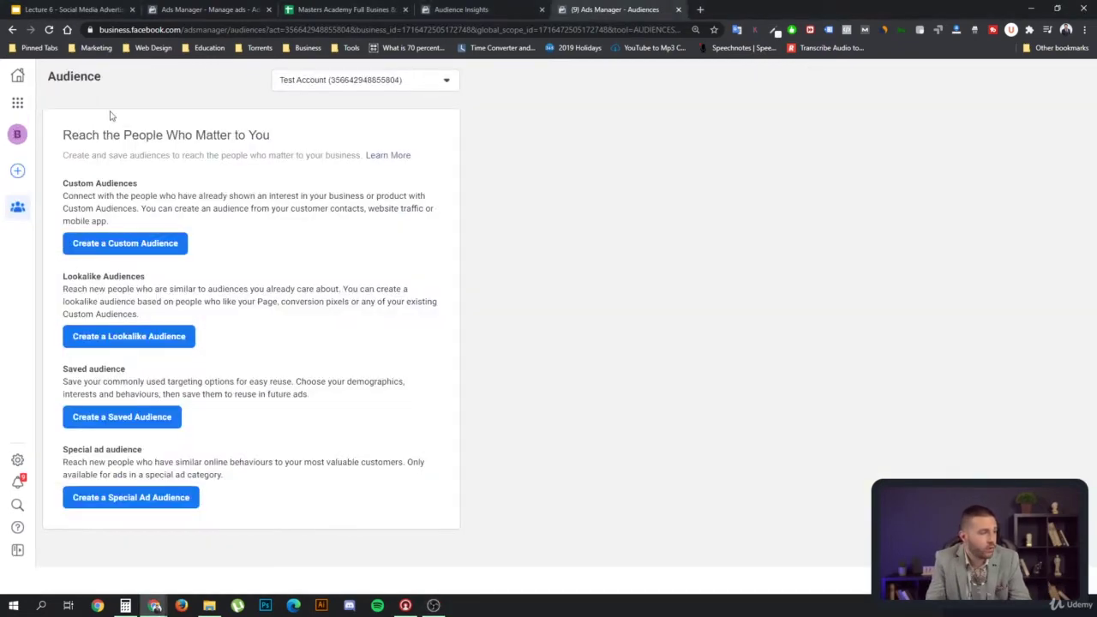
pyautogui.click(17, 102)
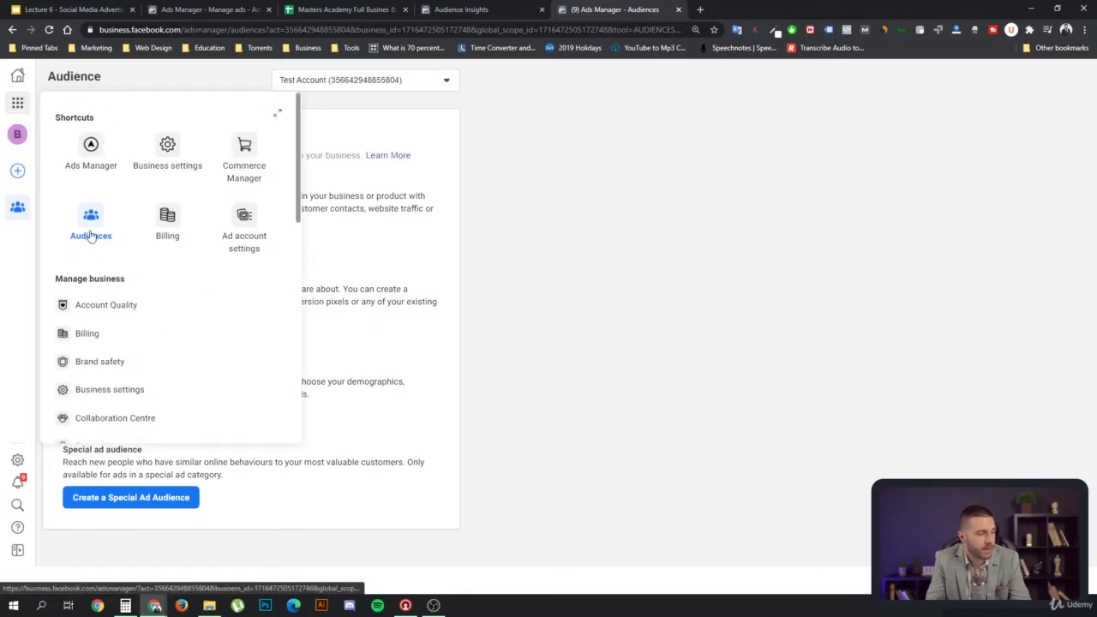
pyautogui.scroll(-2, 183, 304)
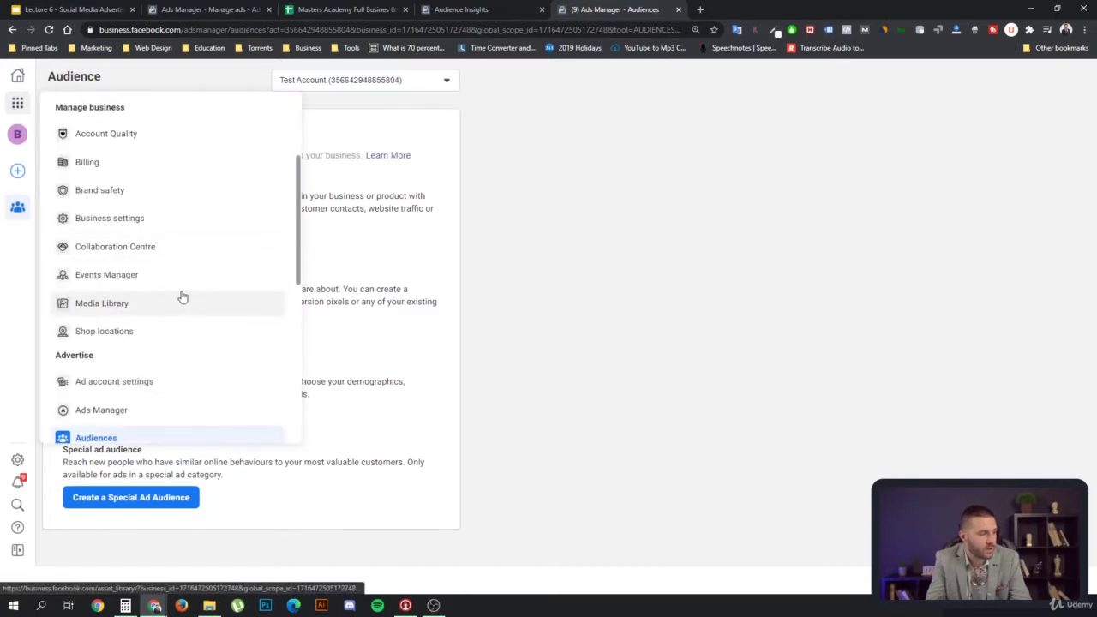
pyautogui.scroll(-1, 183, 297)
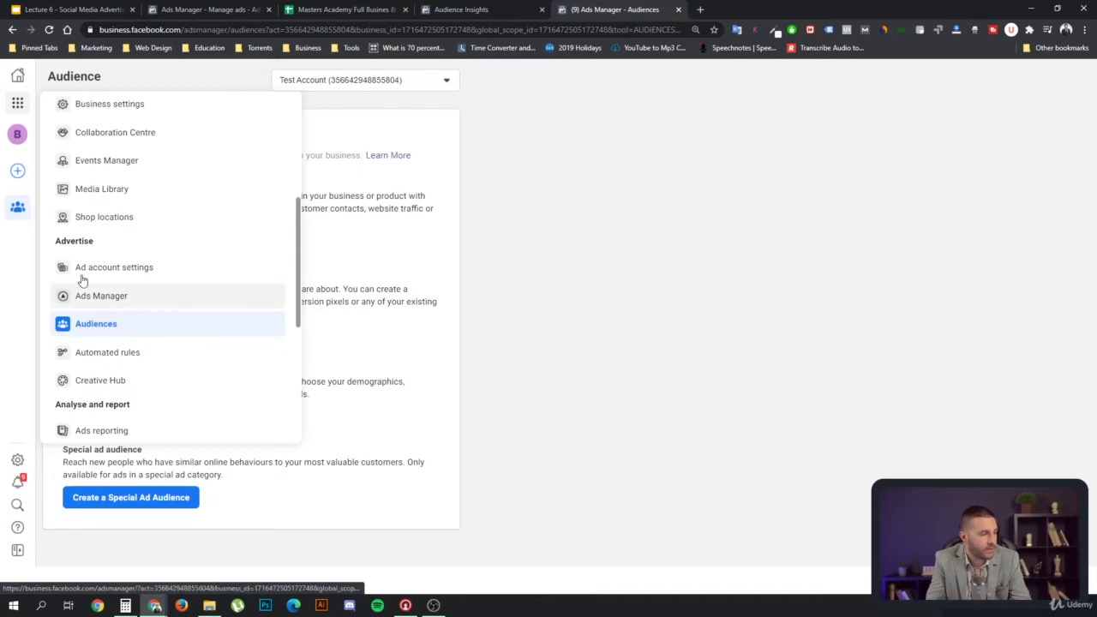
pyautogui.click(549, 285)
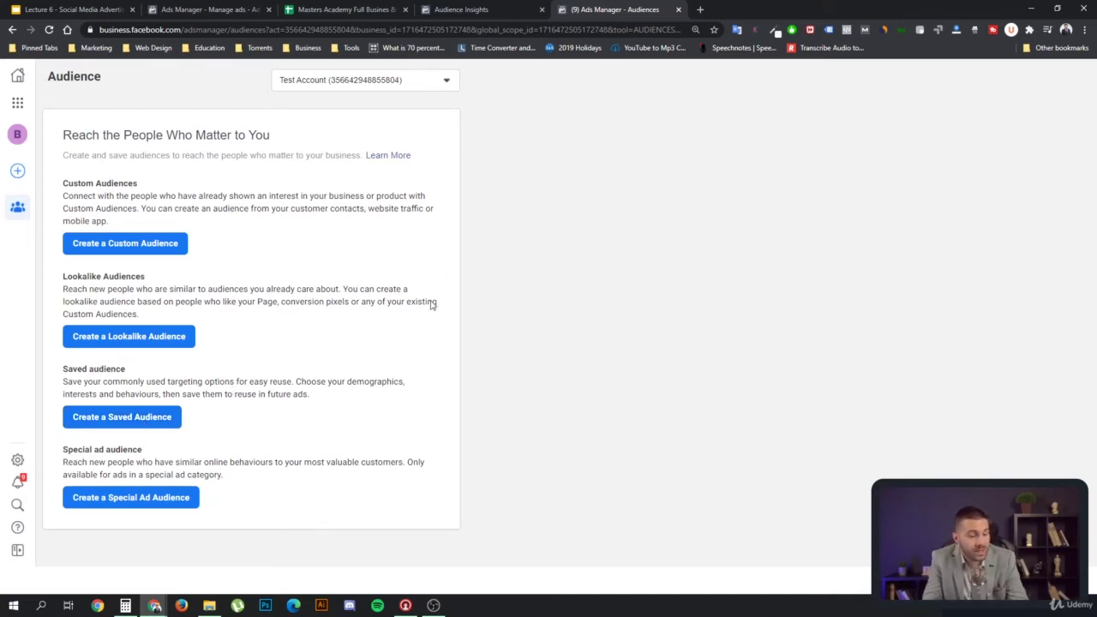
# Start a new saved audience and look over its form, including the detailed targeting and exclusion options
pyautogui.click(147, 417)
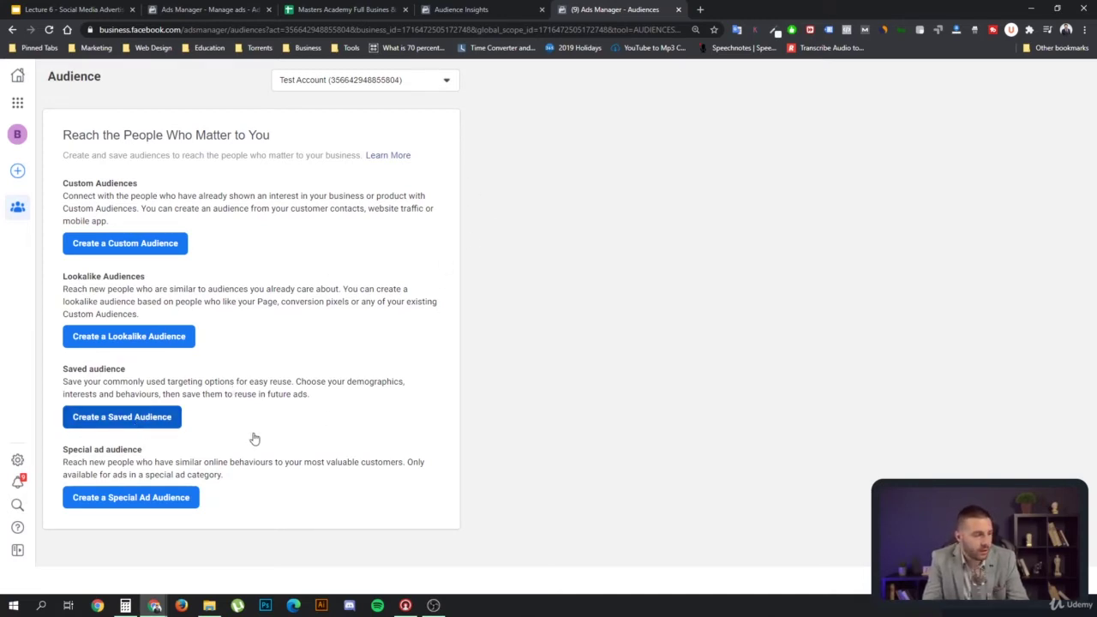
pyautogui.scroll(-1, 499, 434)
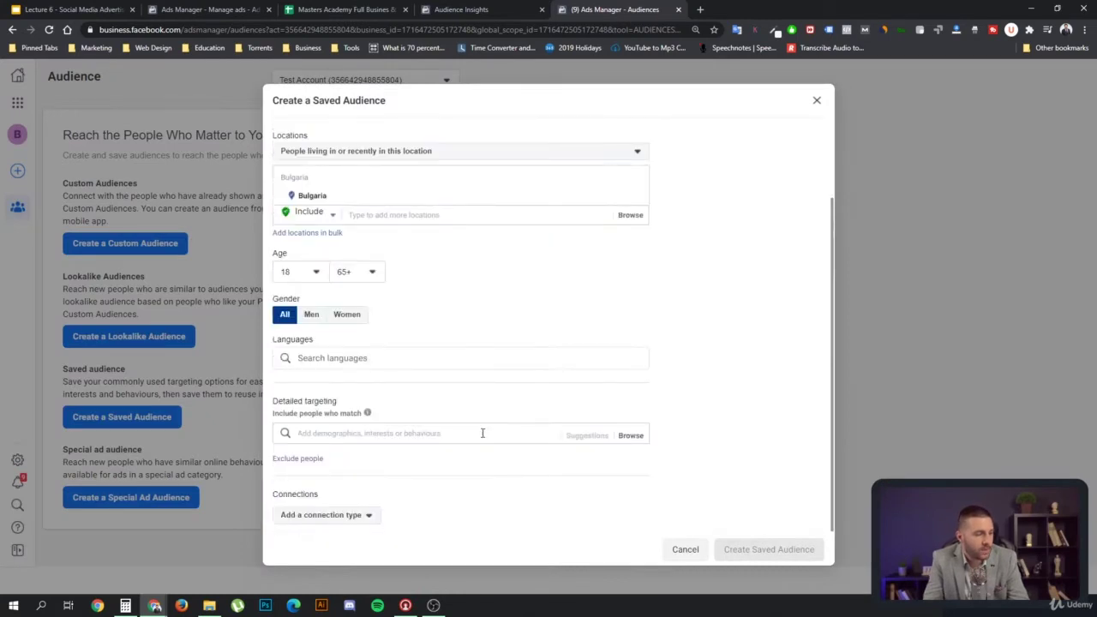
pyautogui.moveTo(323, 495)
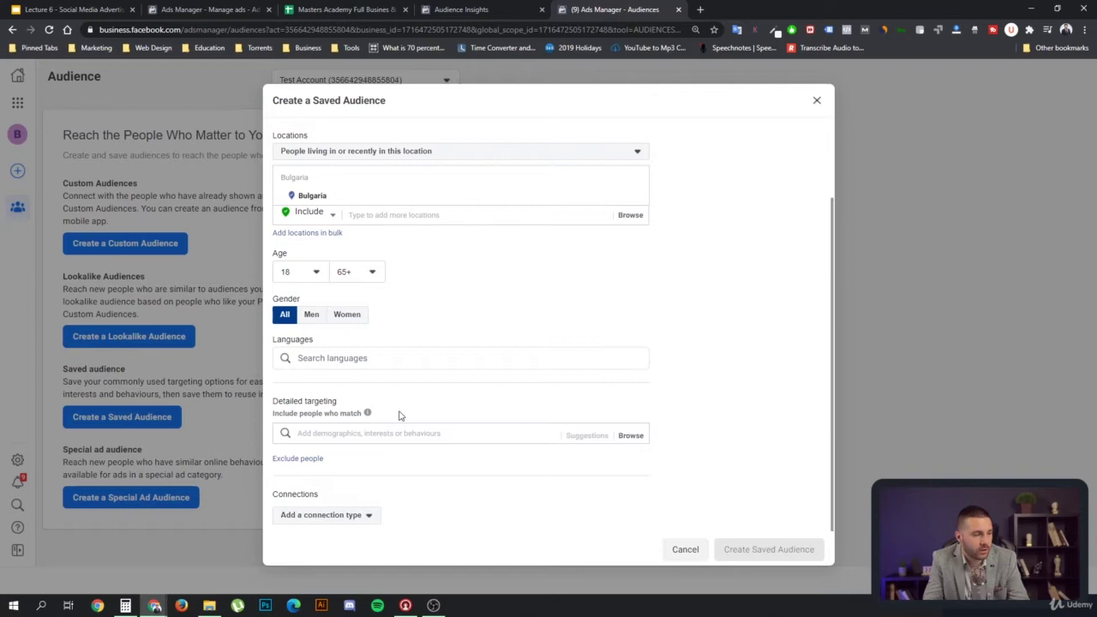
pyautogui.click(344, 442)
pyautogui.tripleClick(361, 462)
pyautogui.scroll(2, 526, 388)
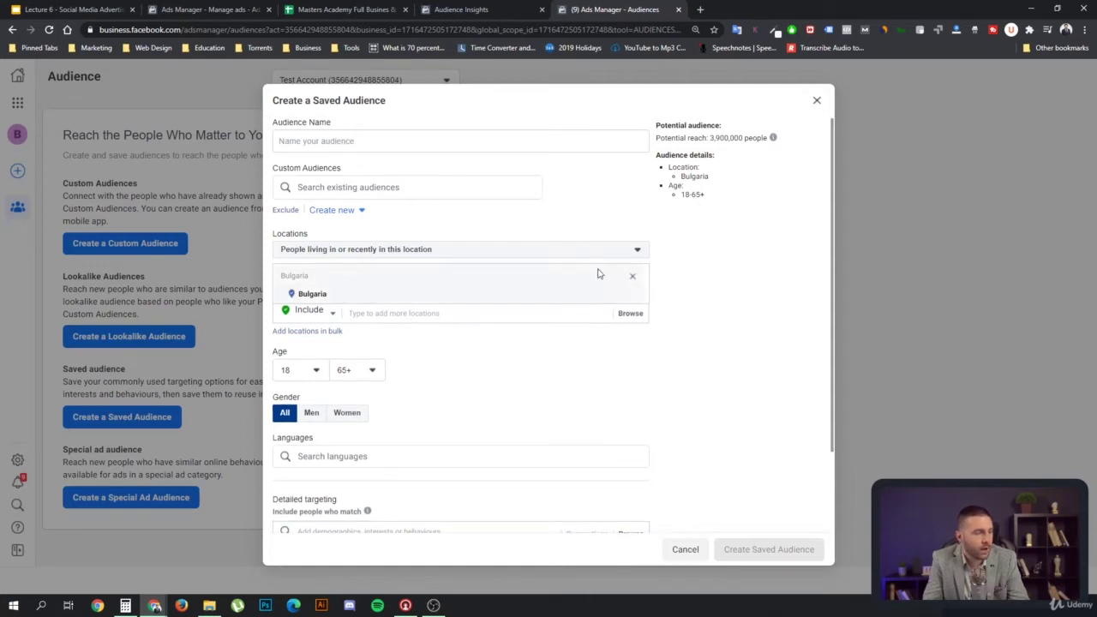
# Replace Bulgaria with Canada as the audience's location and name the audience "Canada - Competitors"
pyautogui.click(634, 284)
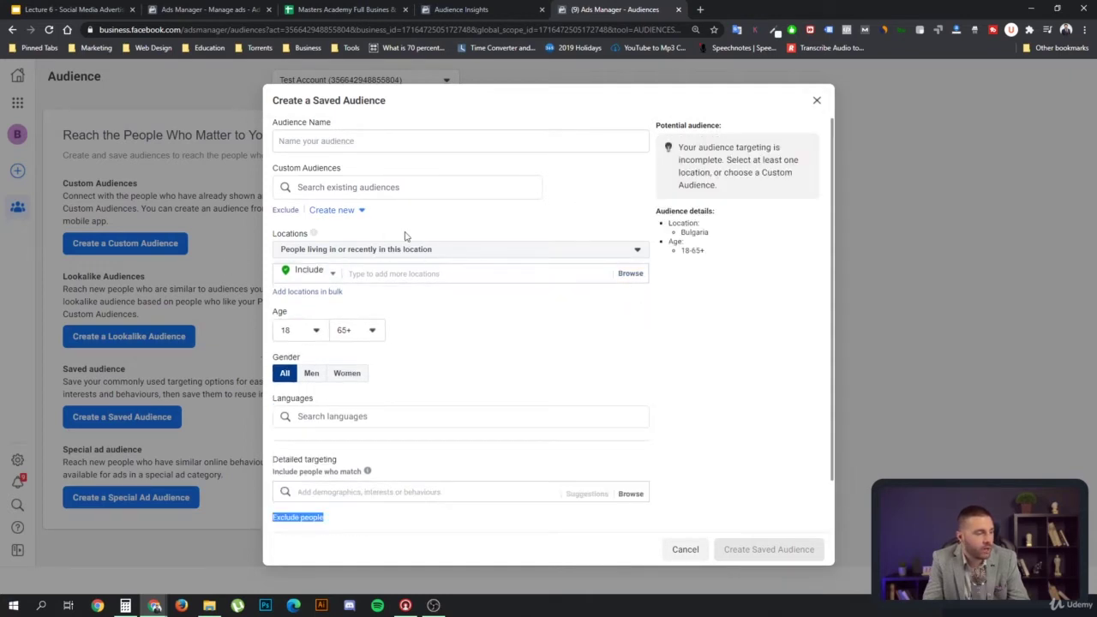
pyautogui.click(384, 274)
pyautogui.write('canada')
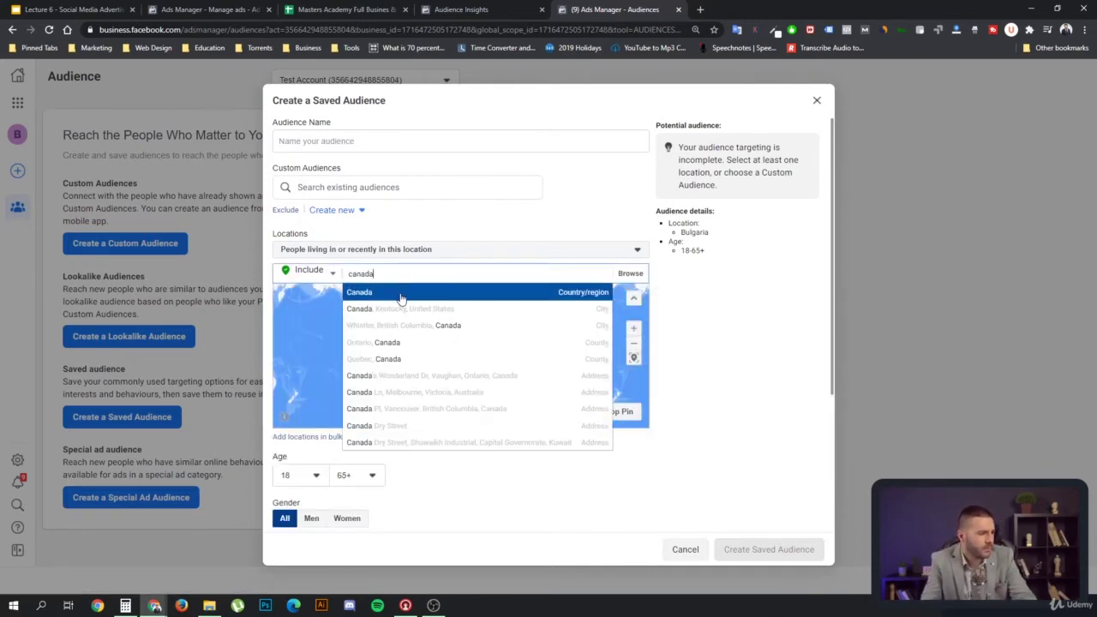
pyautogui.click(393, 294)
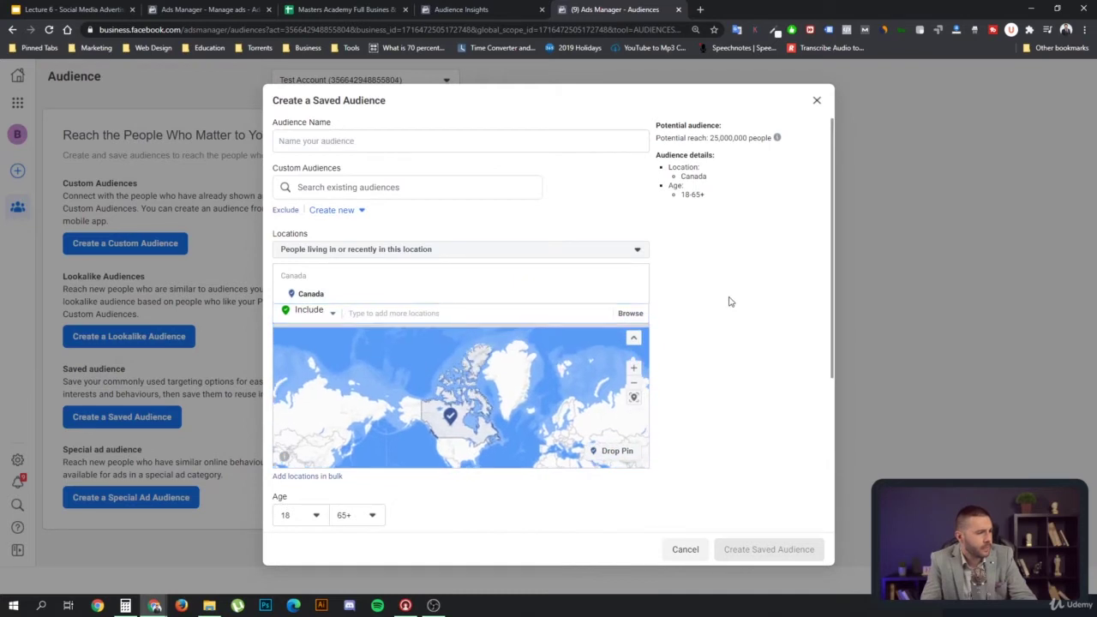
pyautogui.click(355, 141)
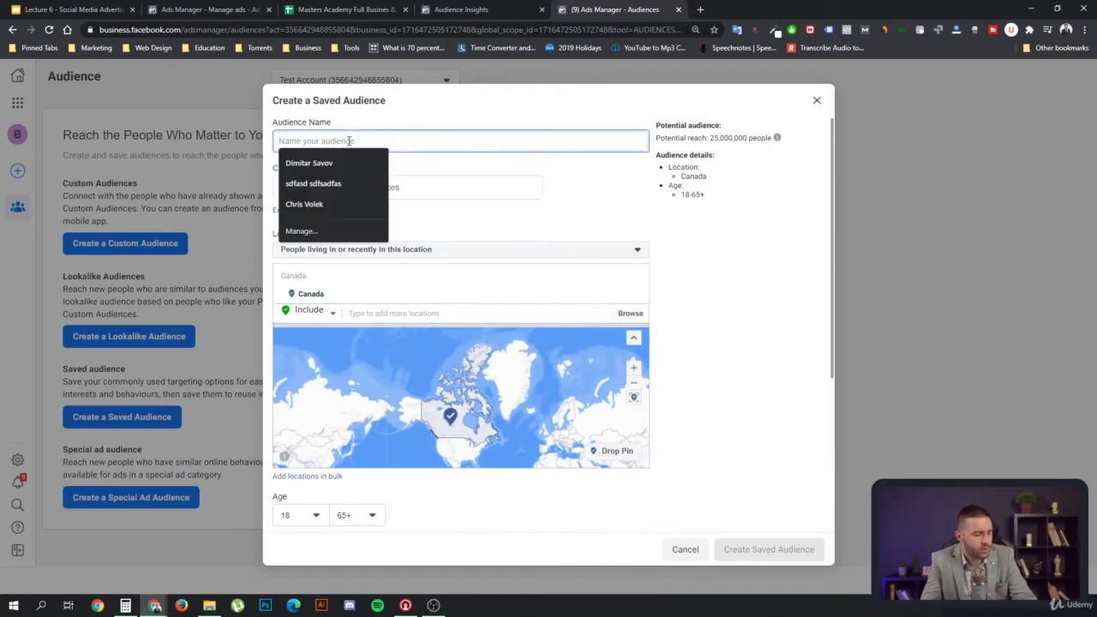
pyautogui.write('Canada - Competitors')
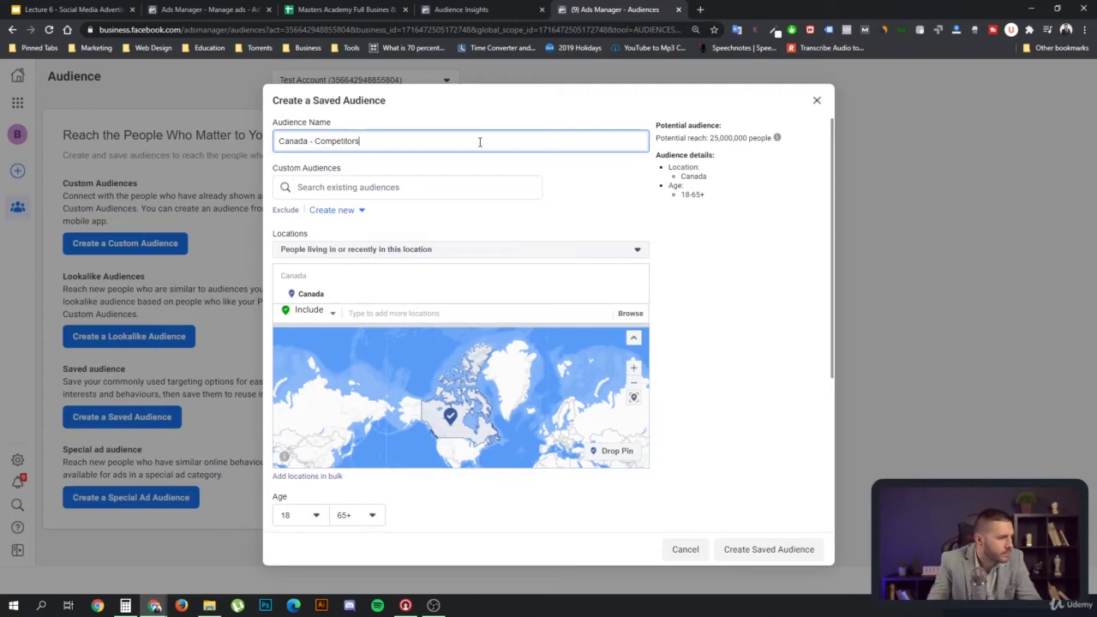
# Set the saved audience's language to English (All)
pyautogui.scroll(-1, 549, 187)
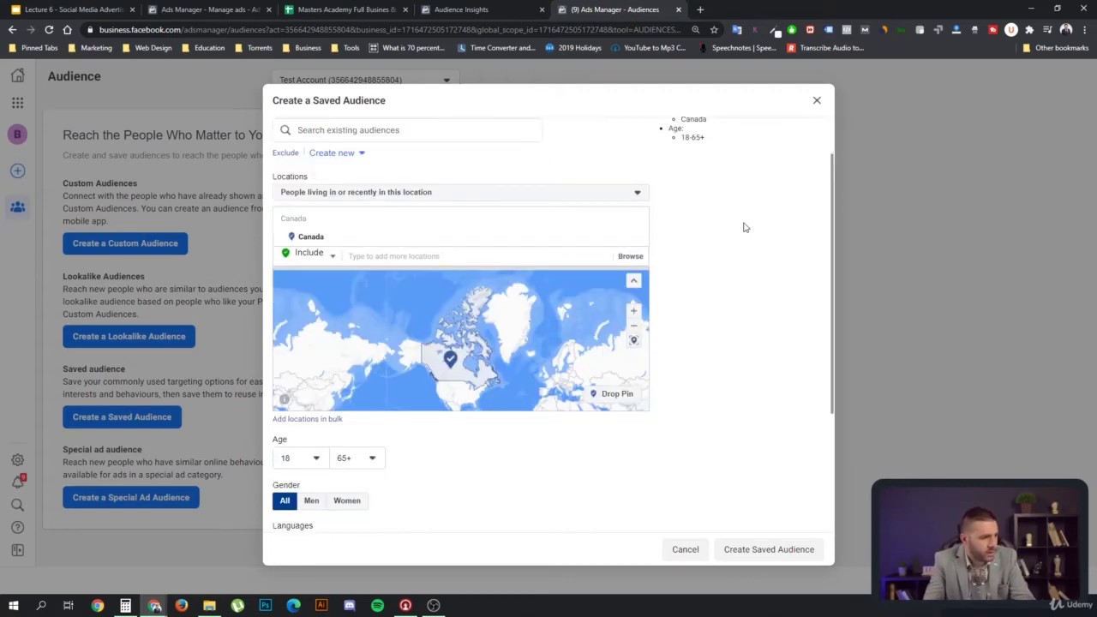
pyautogui.scroll(-3, 744, 227)
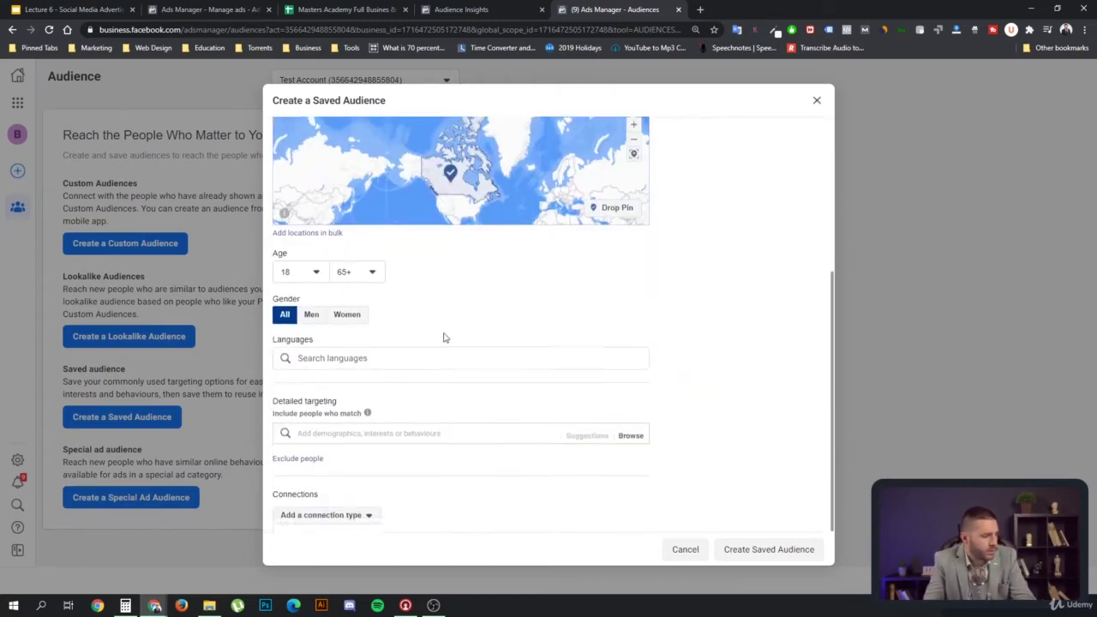
pyautogui.click(352, 360)
pyautogui.write('e')
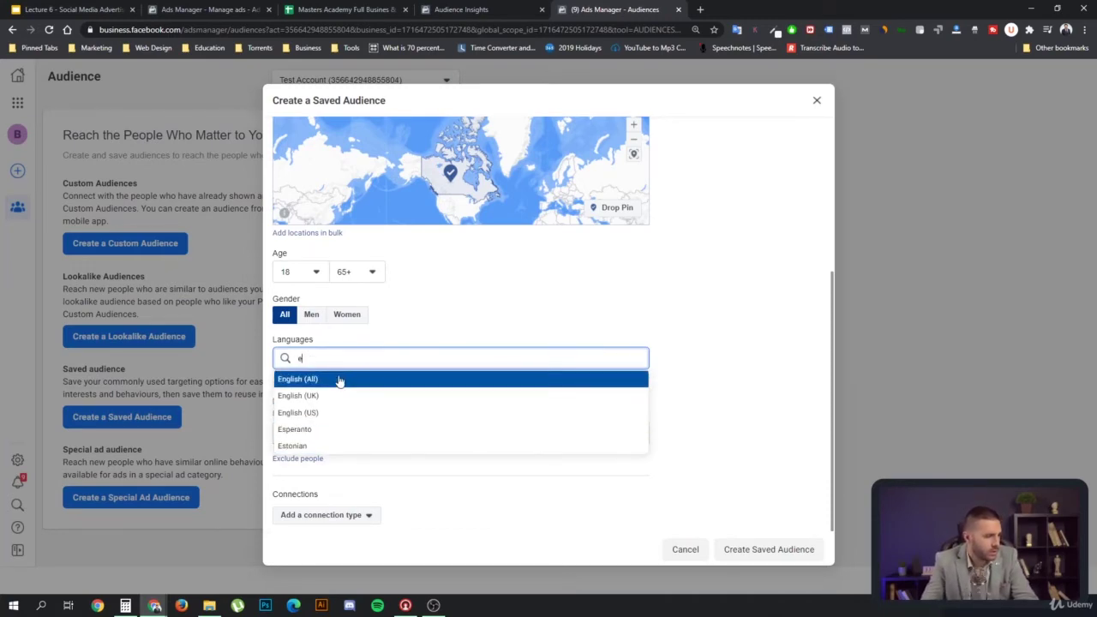
pyautogui.click(340, 379)
pyautogui.scroll(3, 732, 320)
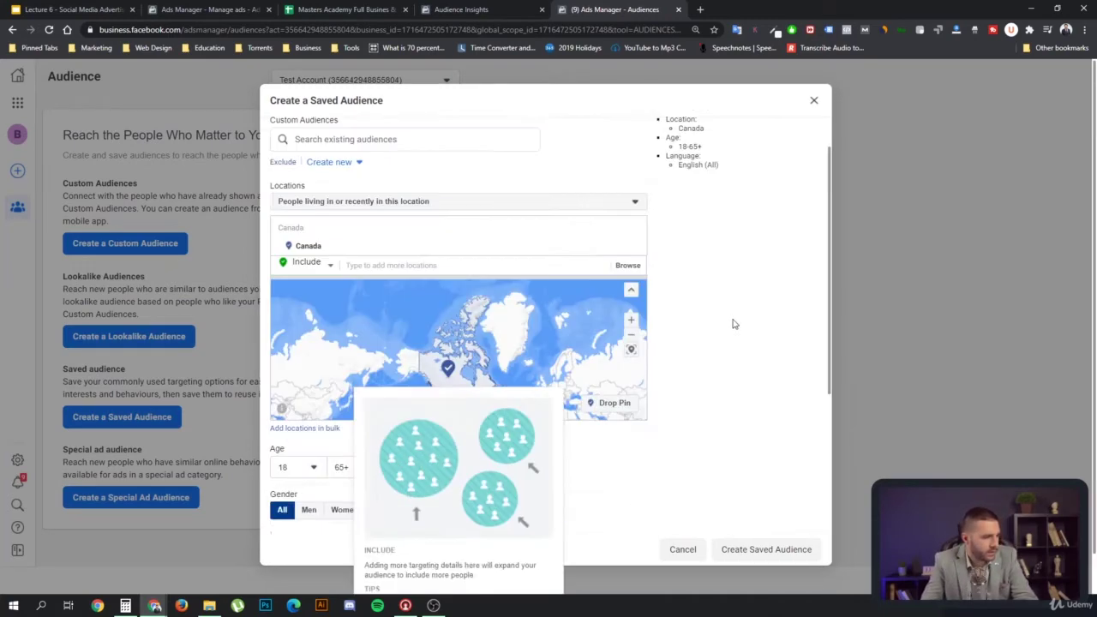
pyautogui.scroll(-3, 740, 329)
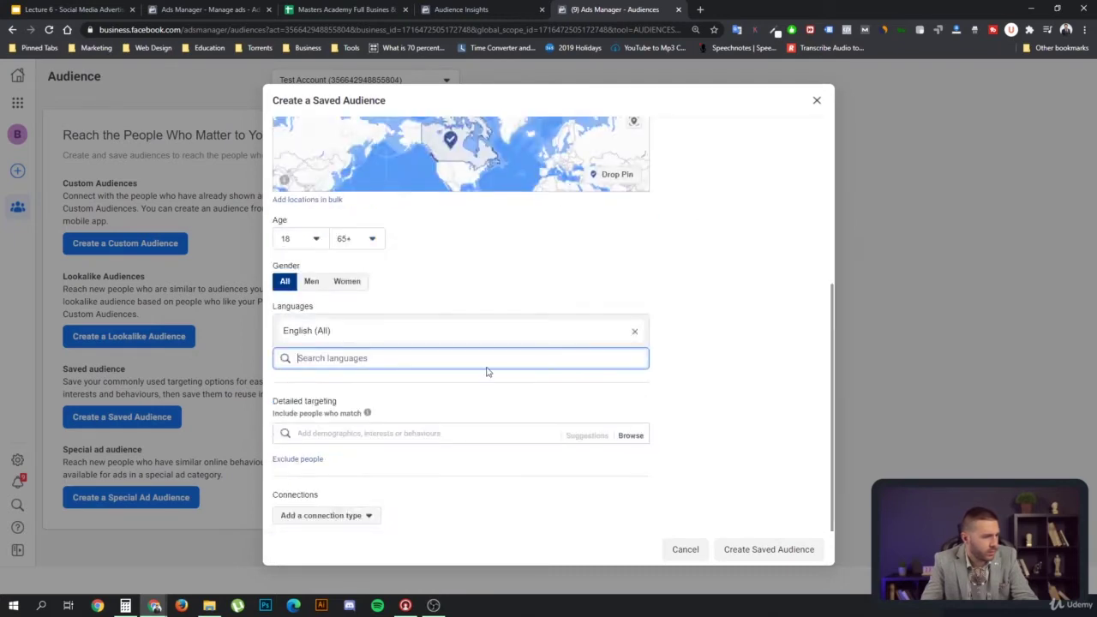
# Add the interests Coursera, Udemy and Udacity to the audience's detailed targeting
pyautogui.click(350, 431)
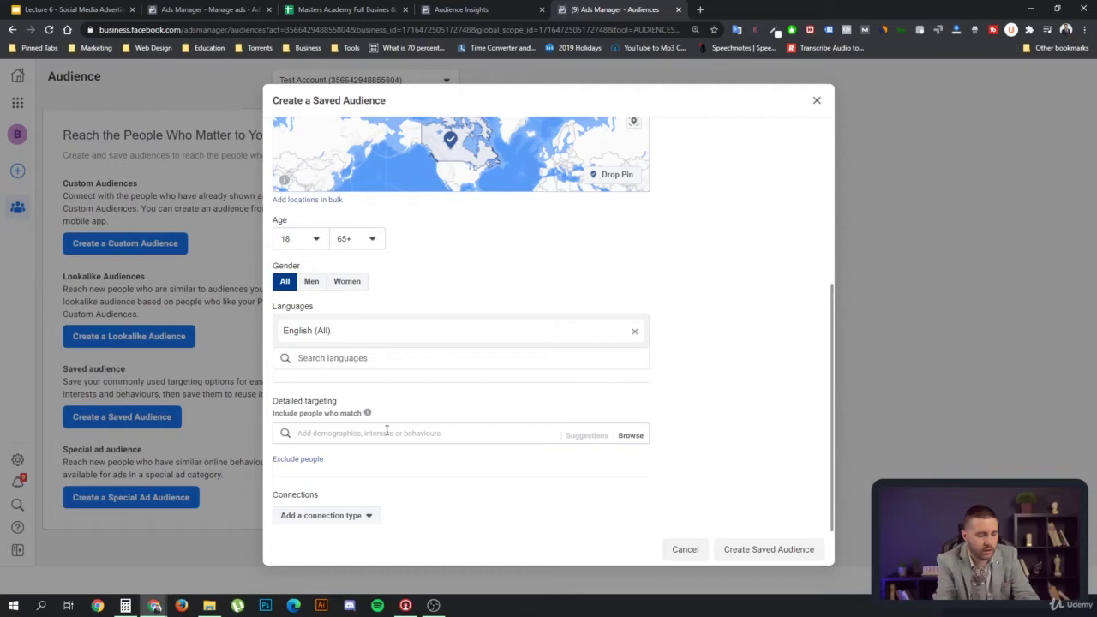
pyautogui.write('coursera')
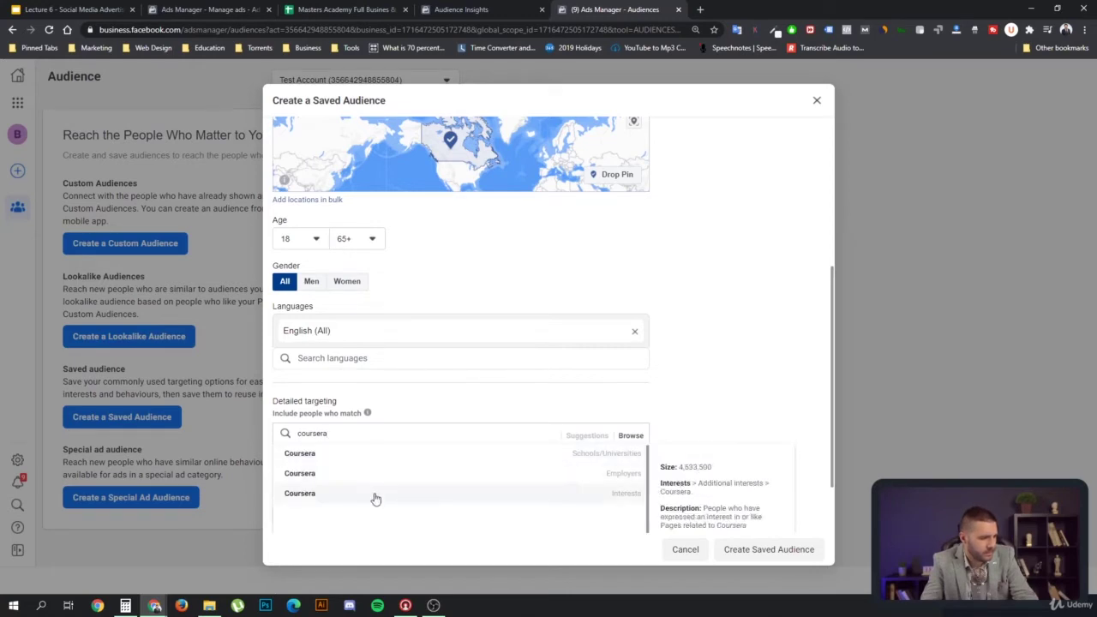
pyautogui.click(374, 495)
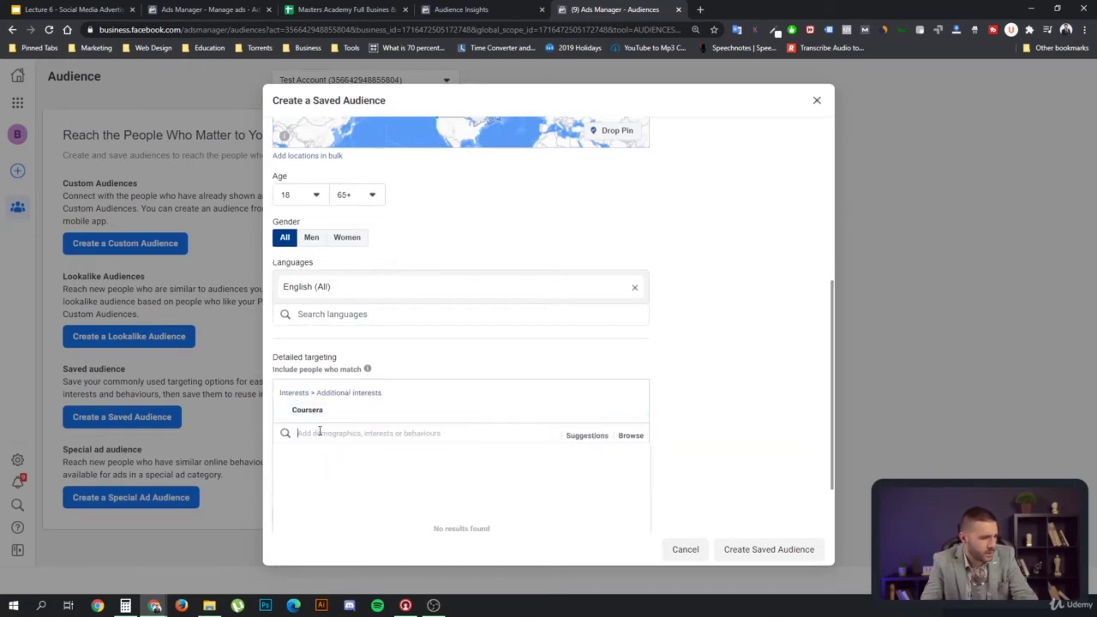
pyautogui.write('ude')
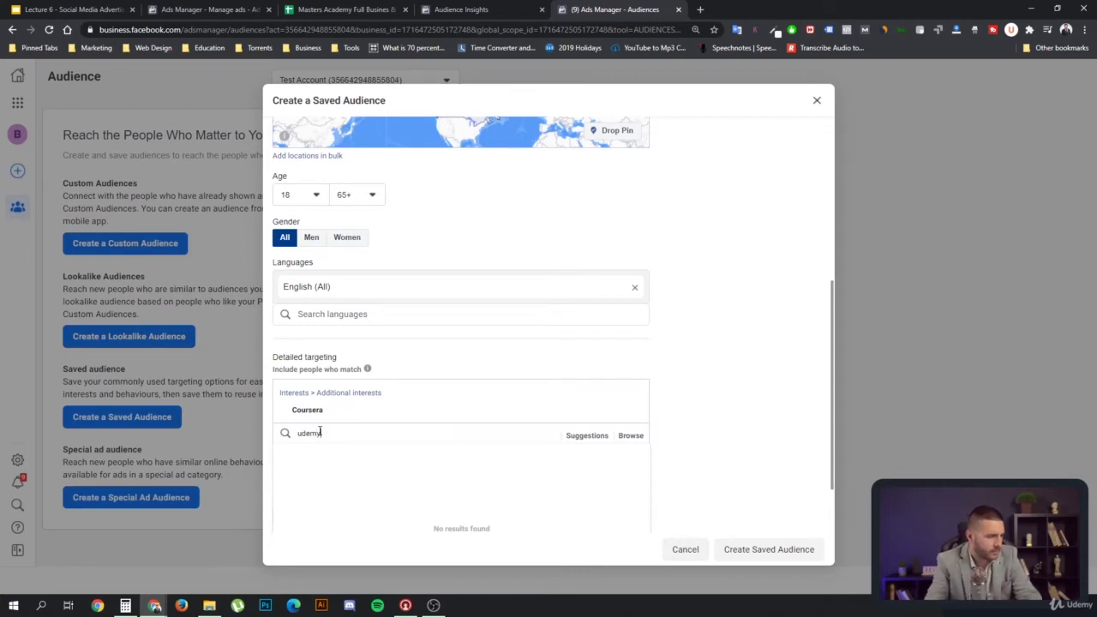
pyautogui.write('my')
pyautogui.click(348, 499)
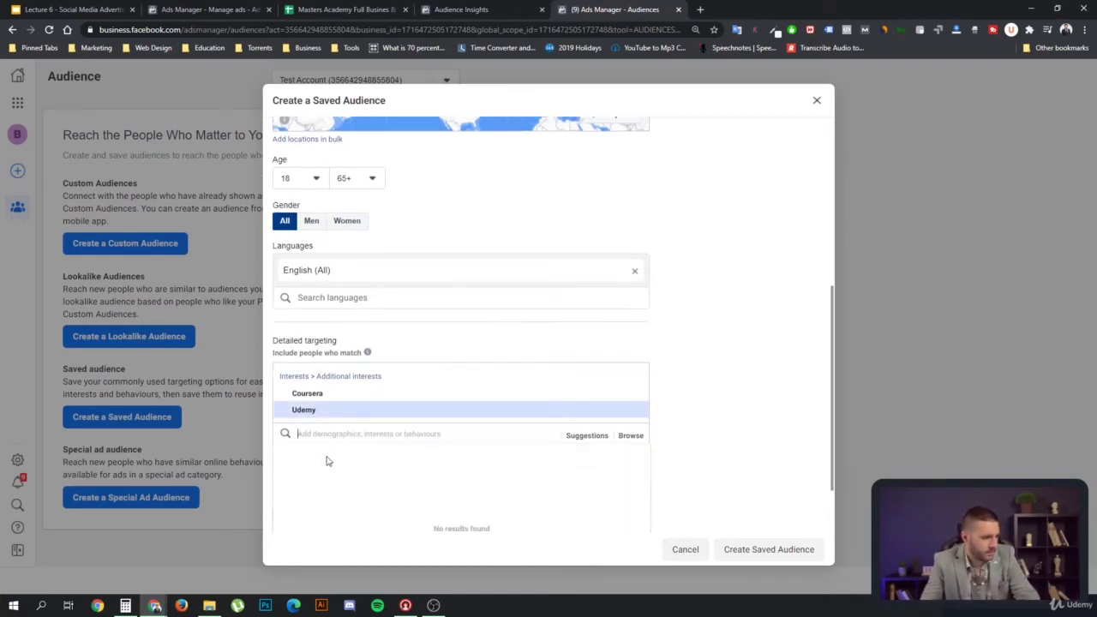
pyautogui.write('udacity')
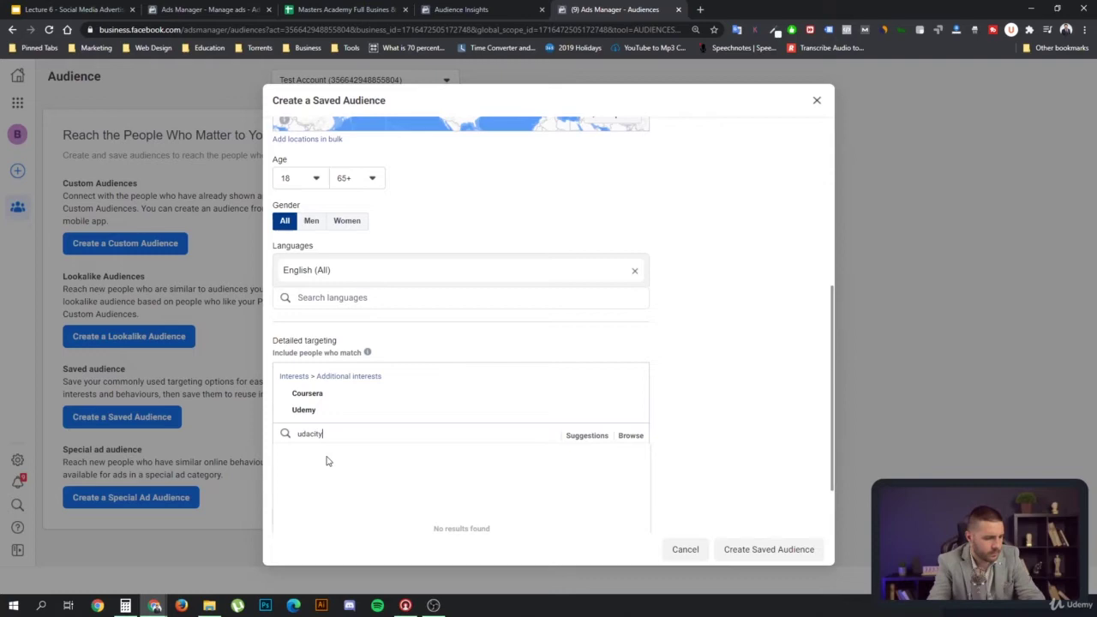
pyautogui.click(337, 480)
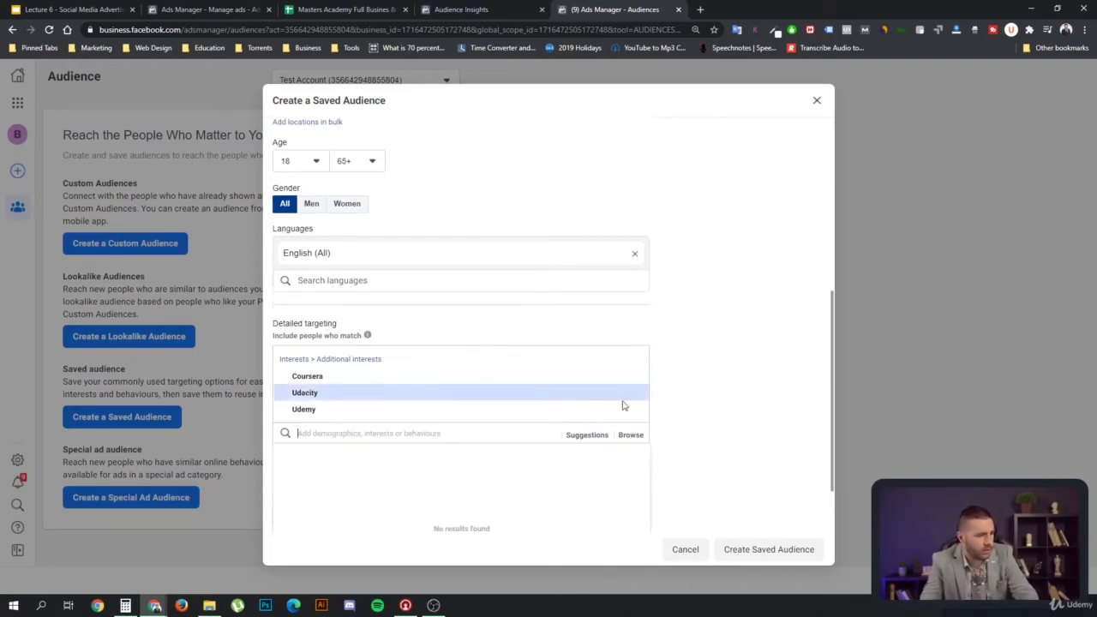
# Review the audience settings and extend the audience name to "Canada - Competitors - NoExp"
pyautogui.scroll(5, 718, 359)
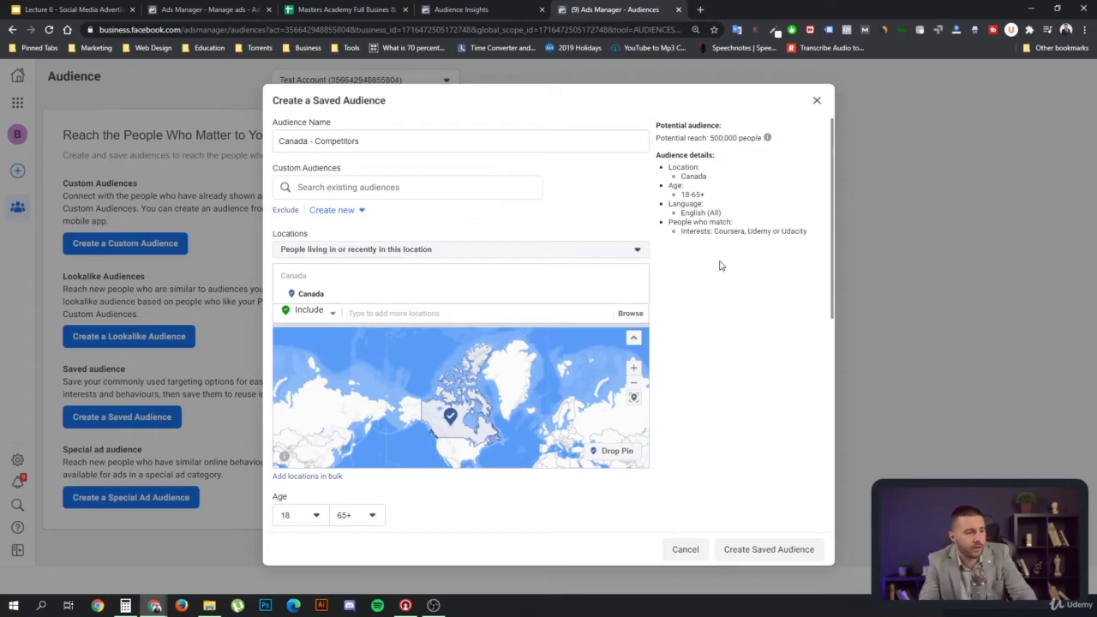
pyautogui.scroll(-1, 720, 266)
pyautogui.scroll(-2, 712, 296)
pyautogui.scroll(5, 712, 296)
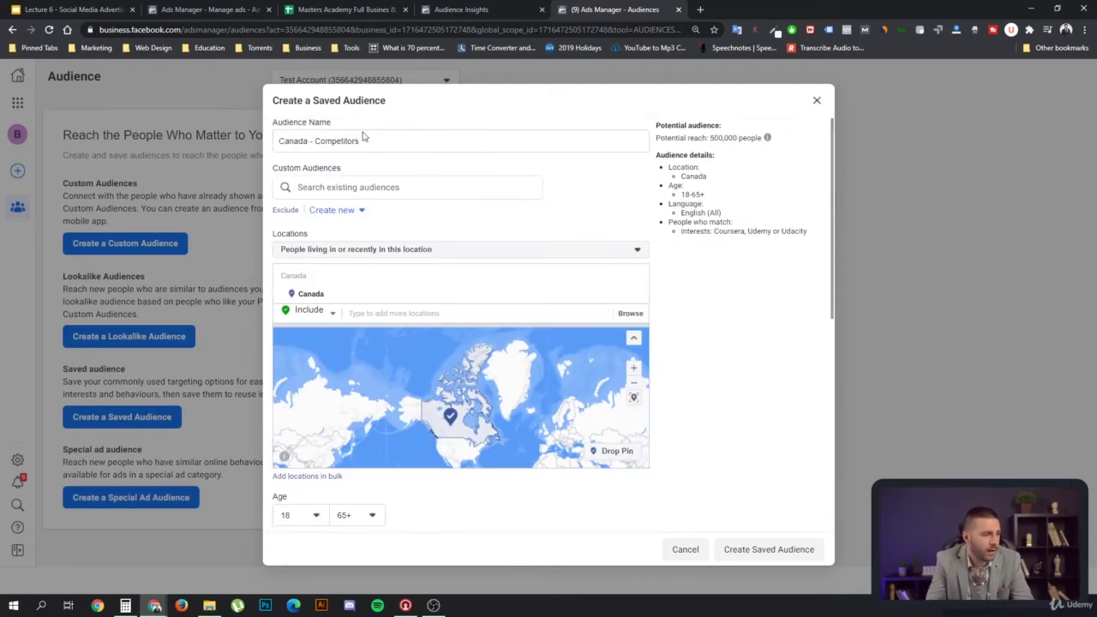
pyautogui.click(375, 141)
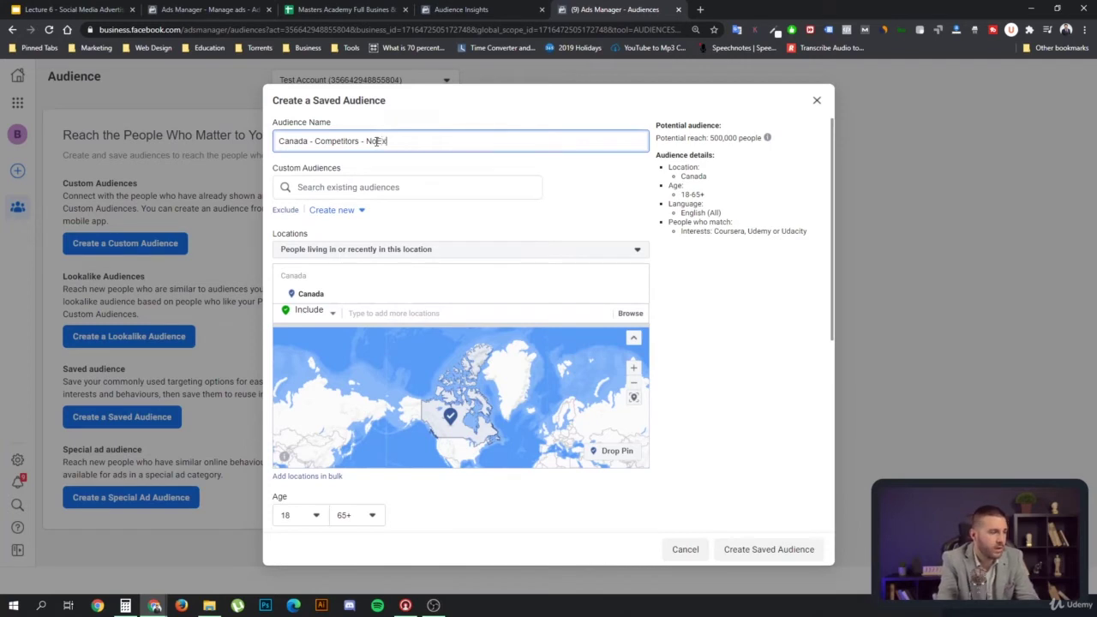
# Check the audience's potential reach and targeting details, and create the saved audience
pyautogui.scroll(-2, 542, 197)
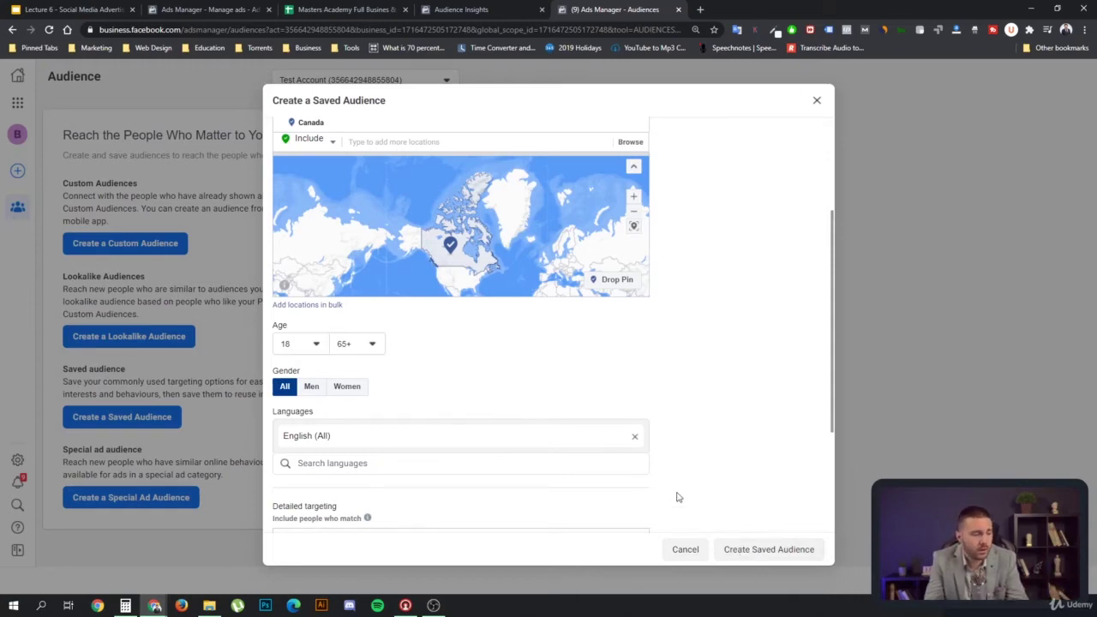
pyautogui.scroll(-2, 736, 429)
pyautogui.scroll(4, 740, 420)
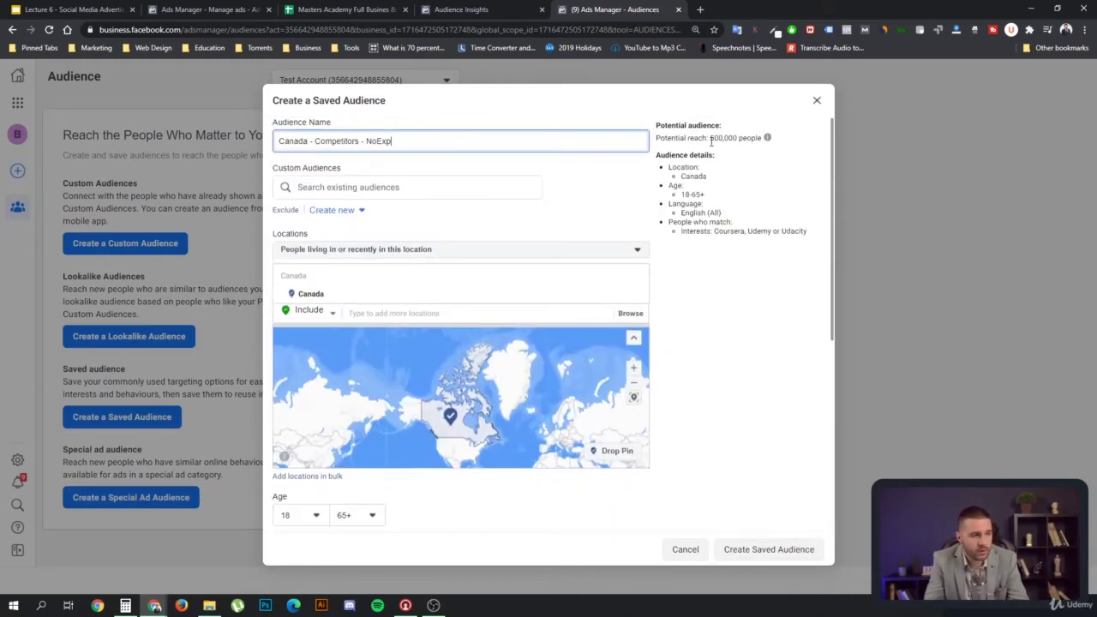
pyautogui.moveTo(710, 137); pyautogui.dragTo(733, 136)
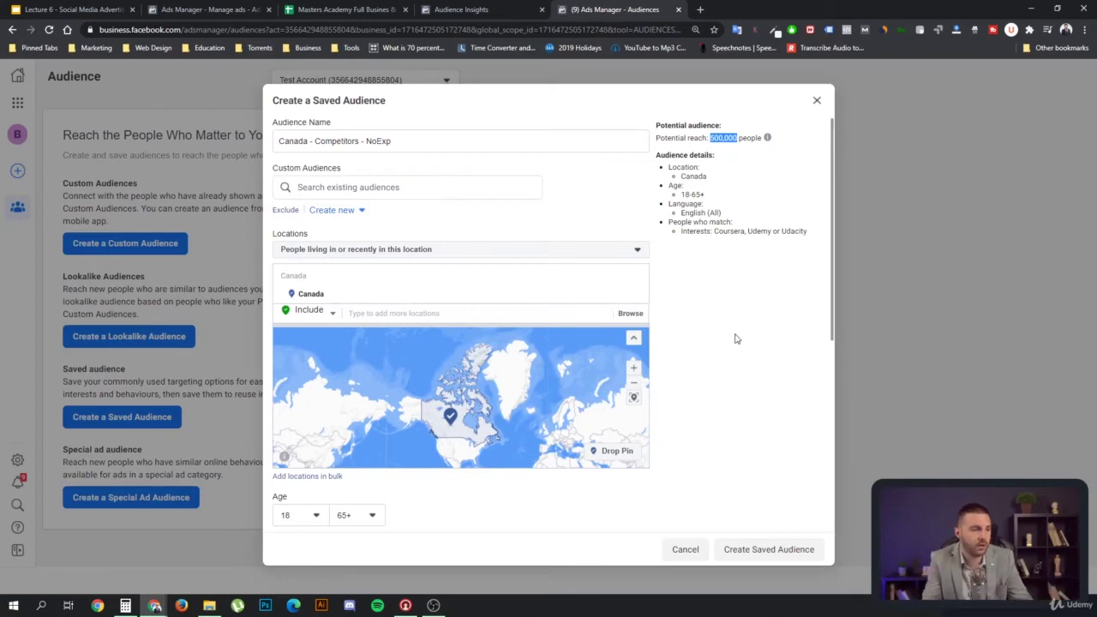
pyautogui.scroll(-5, 742, 340)
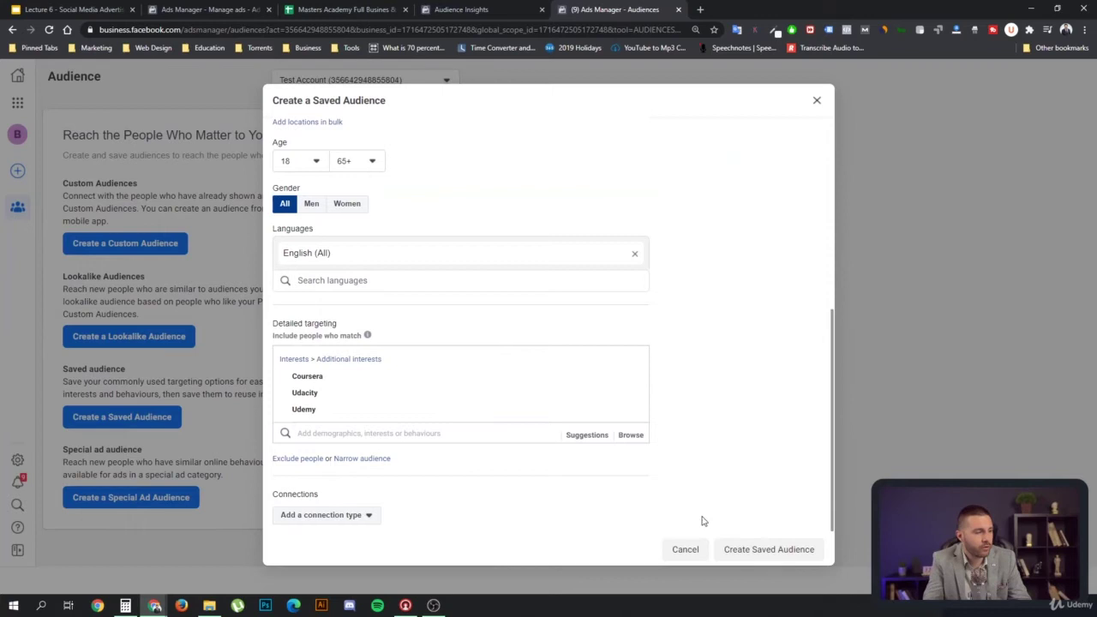
pyautogui.click(760, 549)
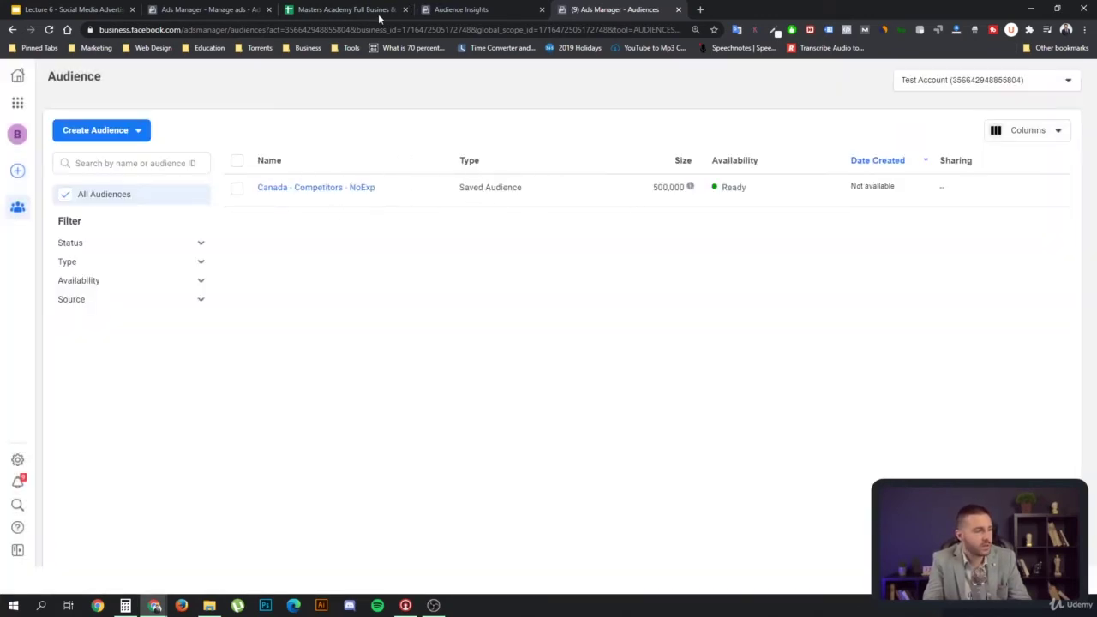
# Open the Competitors ad set for editing in Ads Manager and examine its audience locations, age and detailed targeting
pyautogui.click(195, 10)
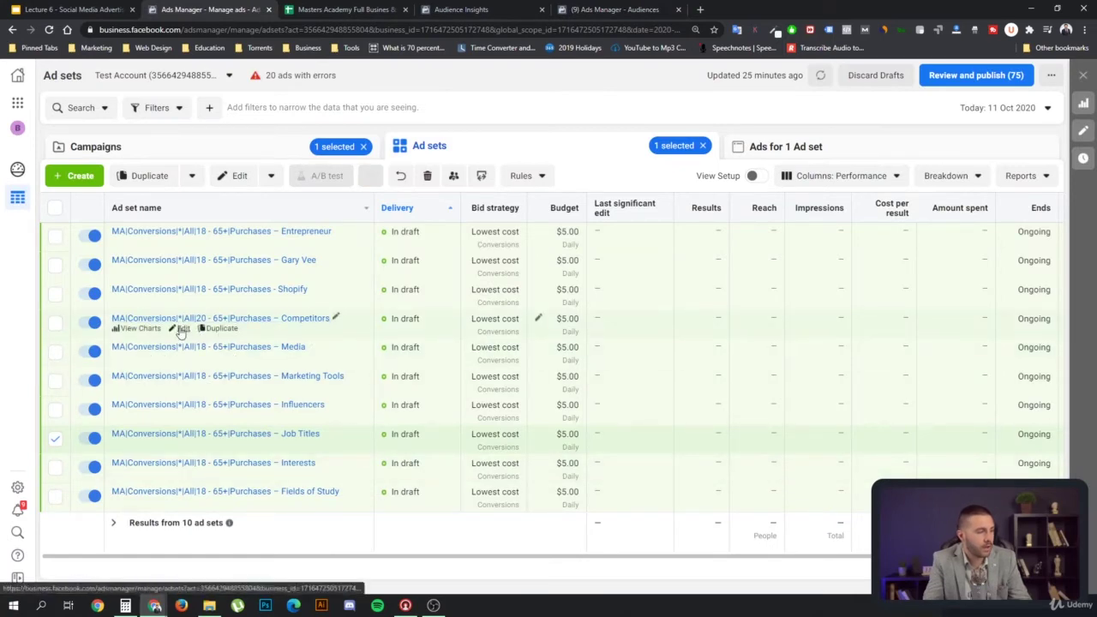
pyautogui.click(180, 328)
pyautogui.click(192, 328)
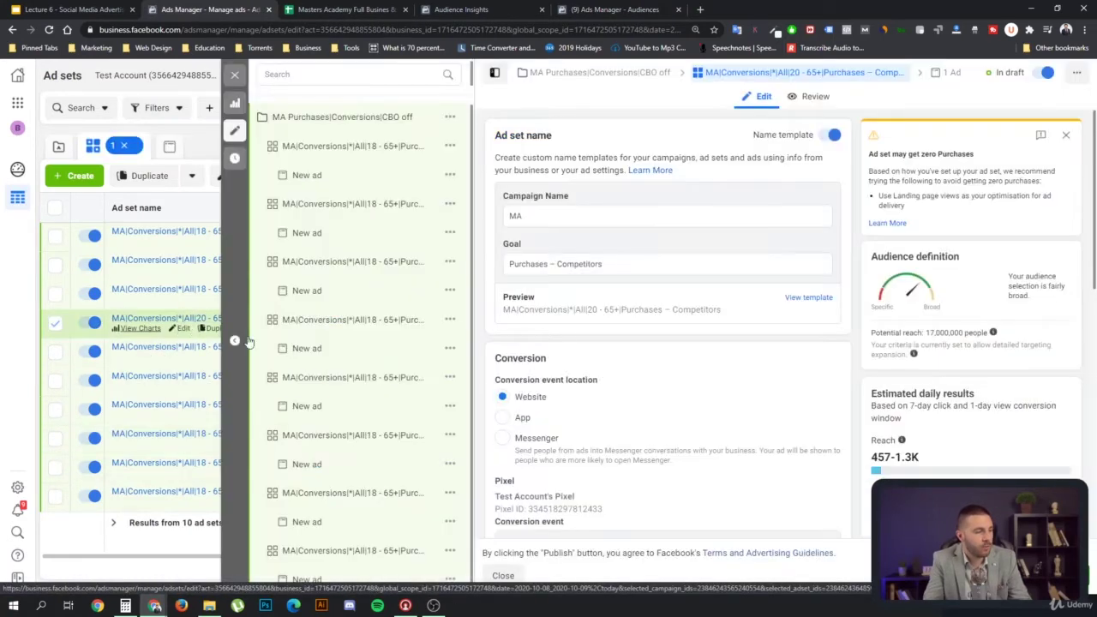
pyautogui.scroll(-4, 786, 329)
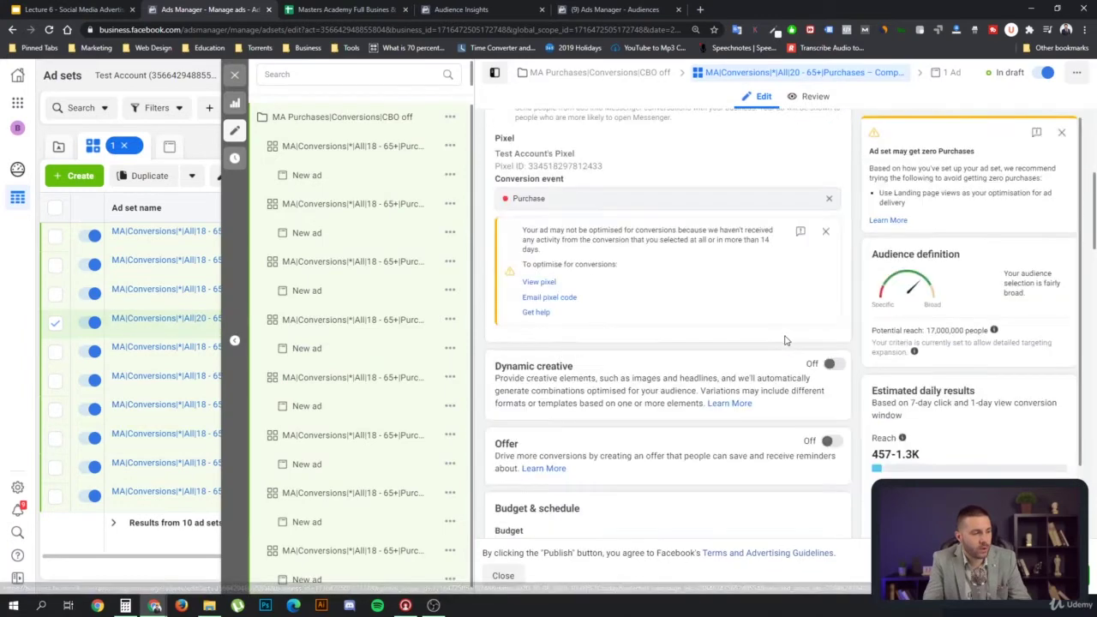
pyautogui.scroll(-3, 735, 312)
pyautogui.scroll(-3, 737, 316)
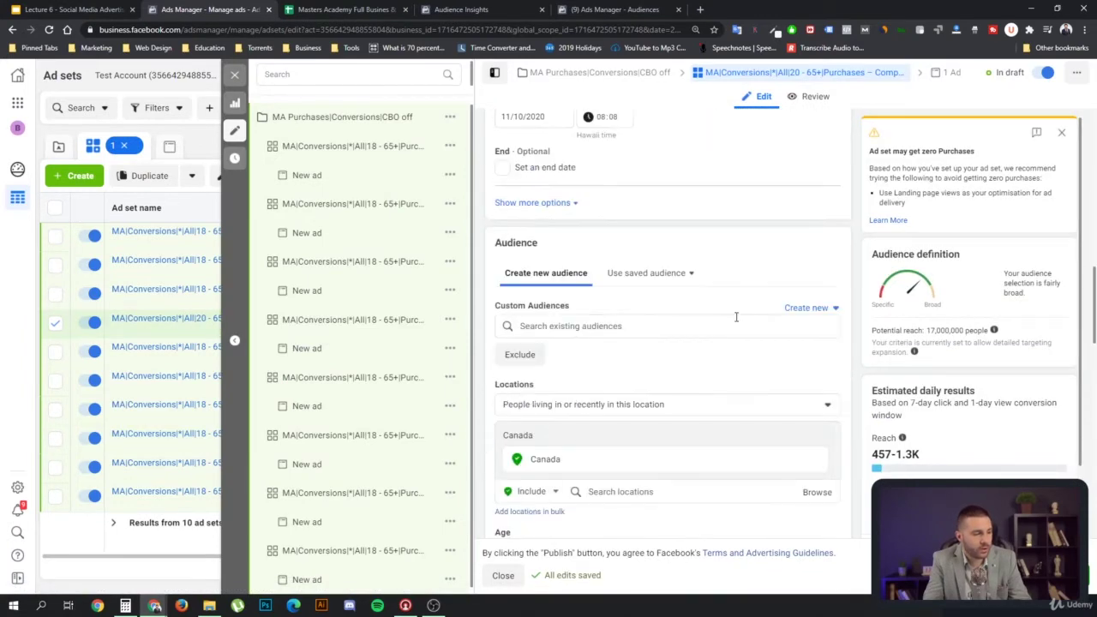
pyautogui.scroll(-1, 717, 352)
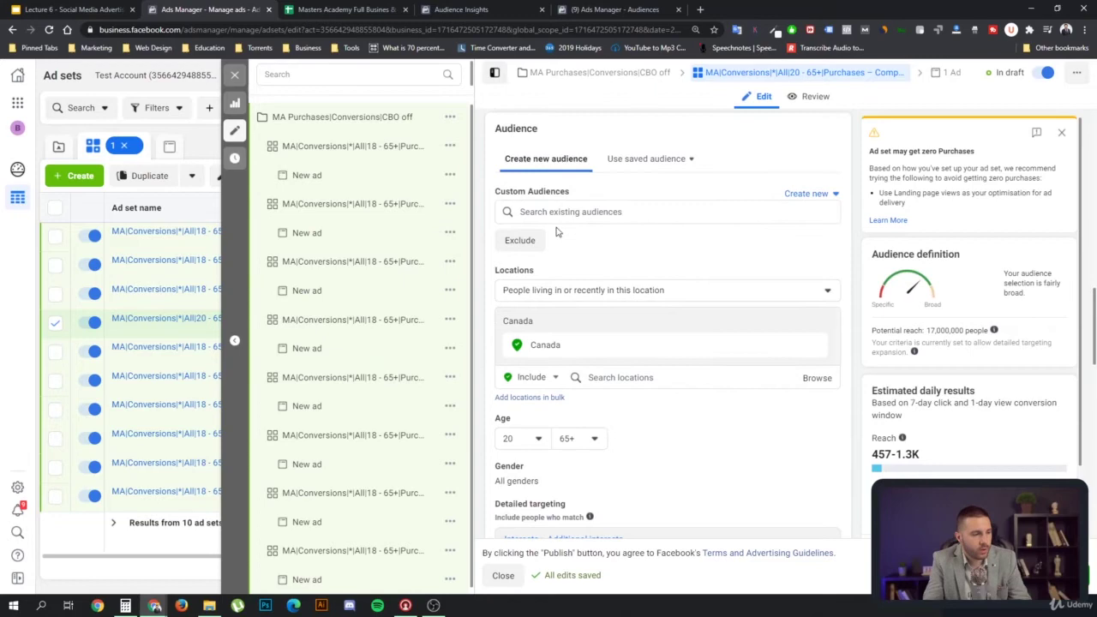
pyautogui.scroll(-3, 712, 321)
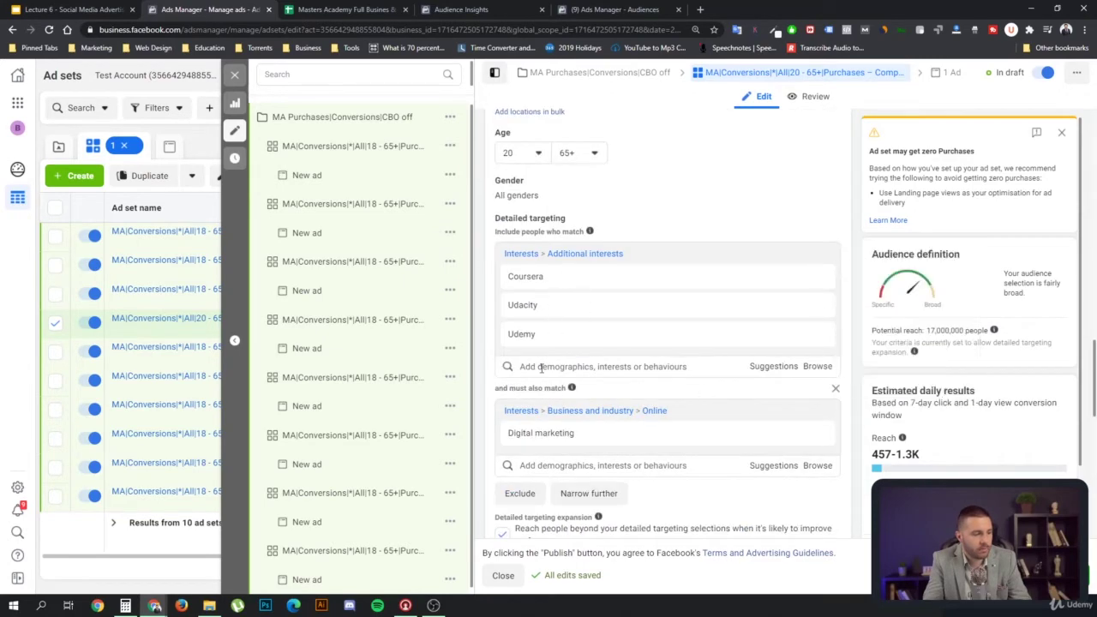
pyautogui.moveTo(524, 431)
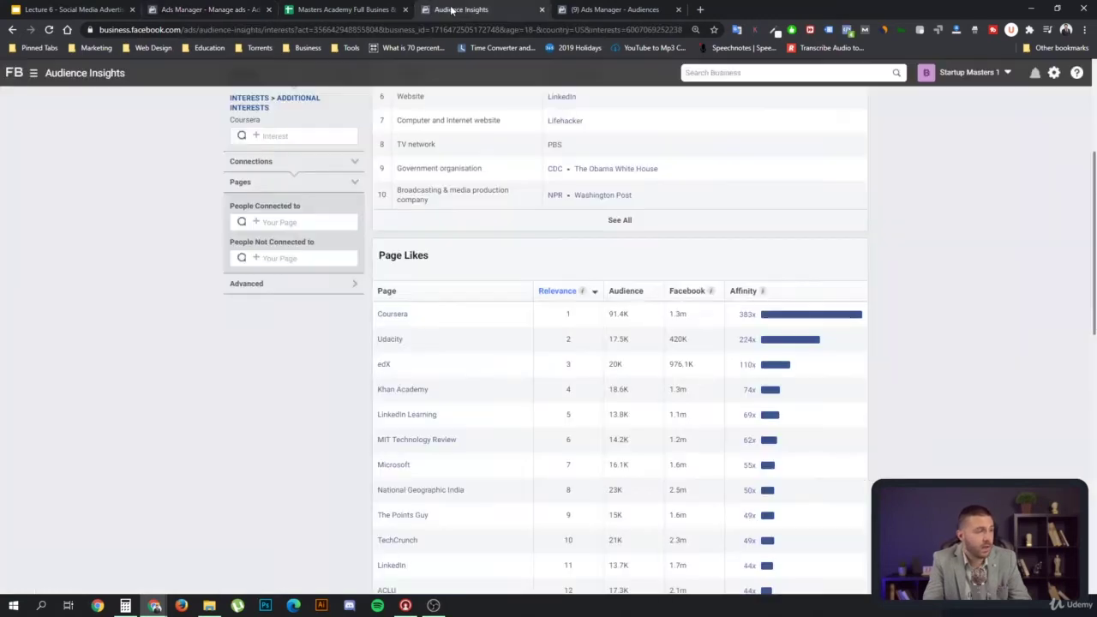
# Return to the Audiences page and open the saved audience "Canada - Competitors - NoExp" for editing, down to its detailed targeting
pyautogui.click(454, 9)
pyautogui.click(589, 10)
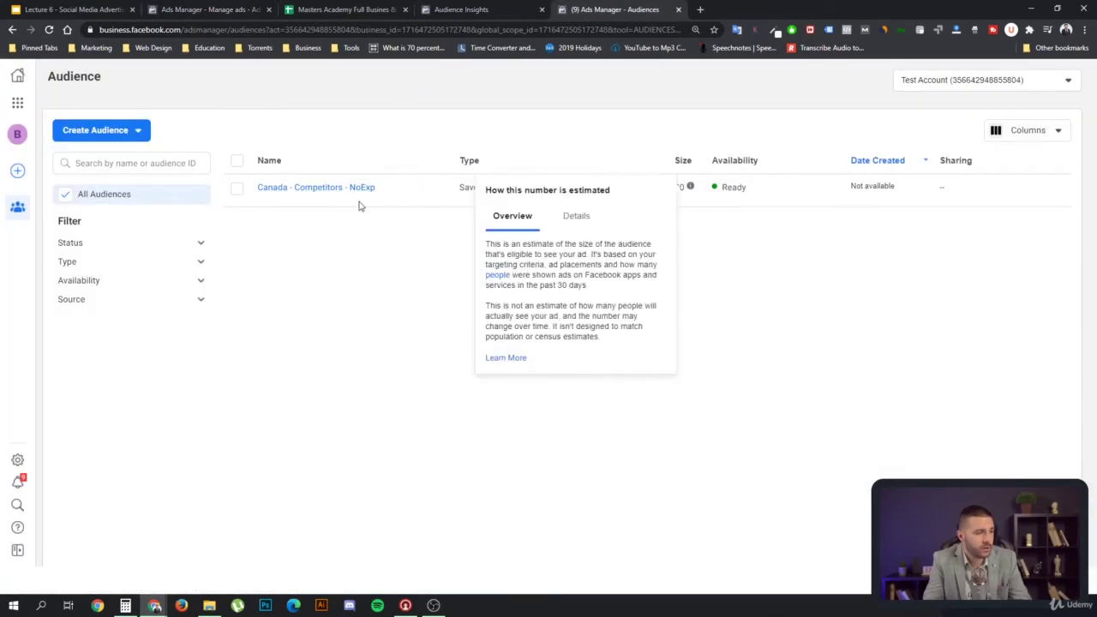
pyautogui.click(237, 189)
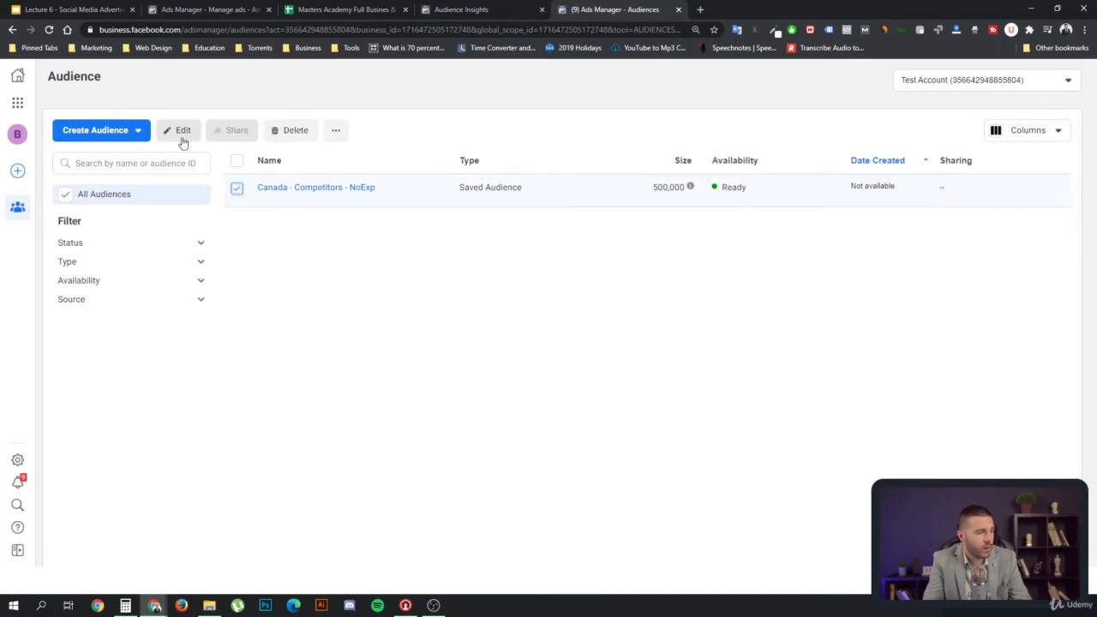
pyautogui.click(182, 134)
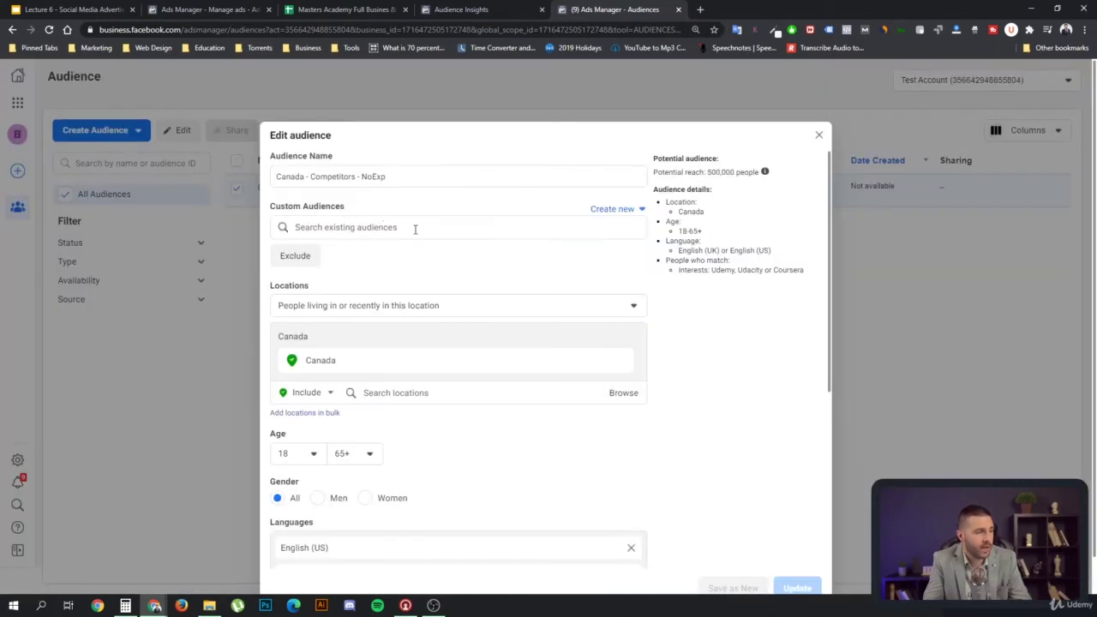
pyautogui.scroll(-3, 683, 367)
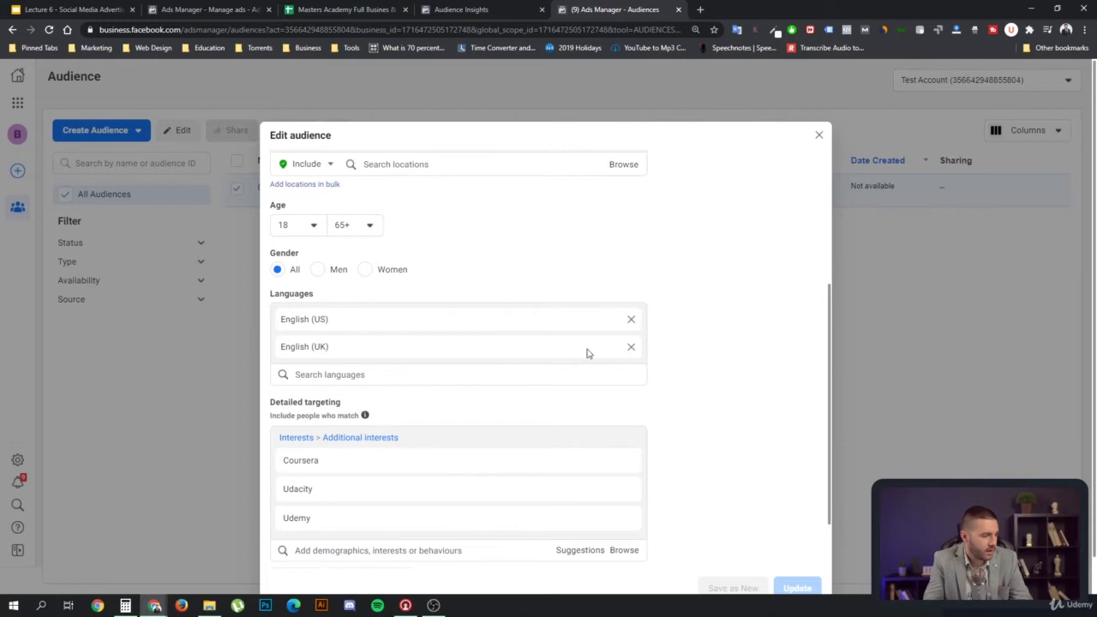
pyautogui.scroll(-1, 727, 368)
# Narrow the saved audience's detailed targeting to people who must also match the interest Digital marketing
pyautogui.click(360, 509)
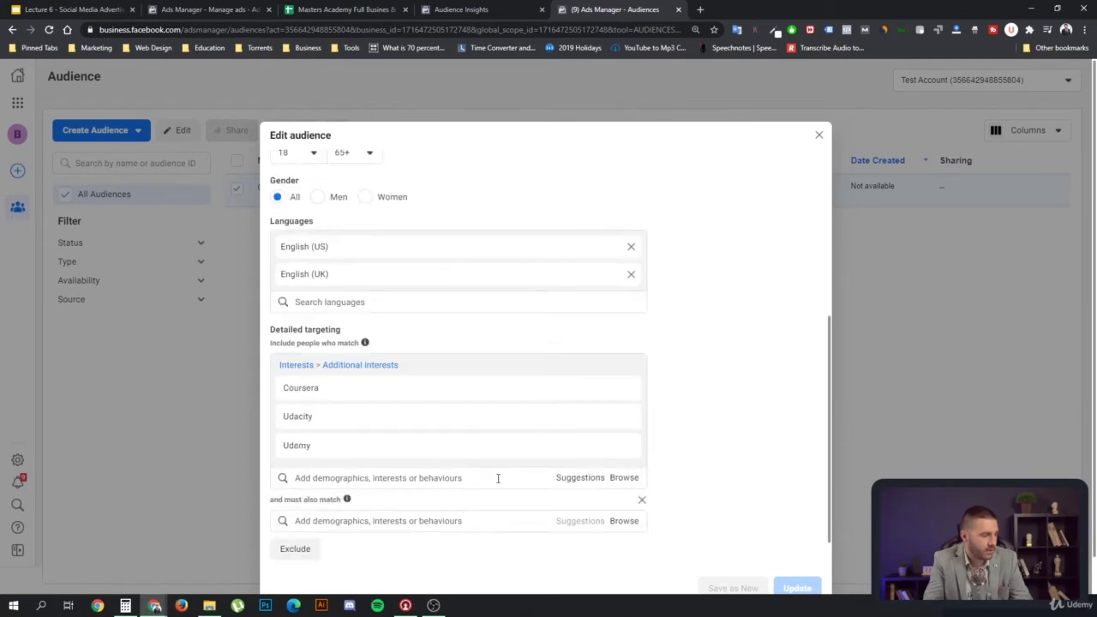
pyautogui.click(349, 521)
pyautogui.write('di')
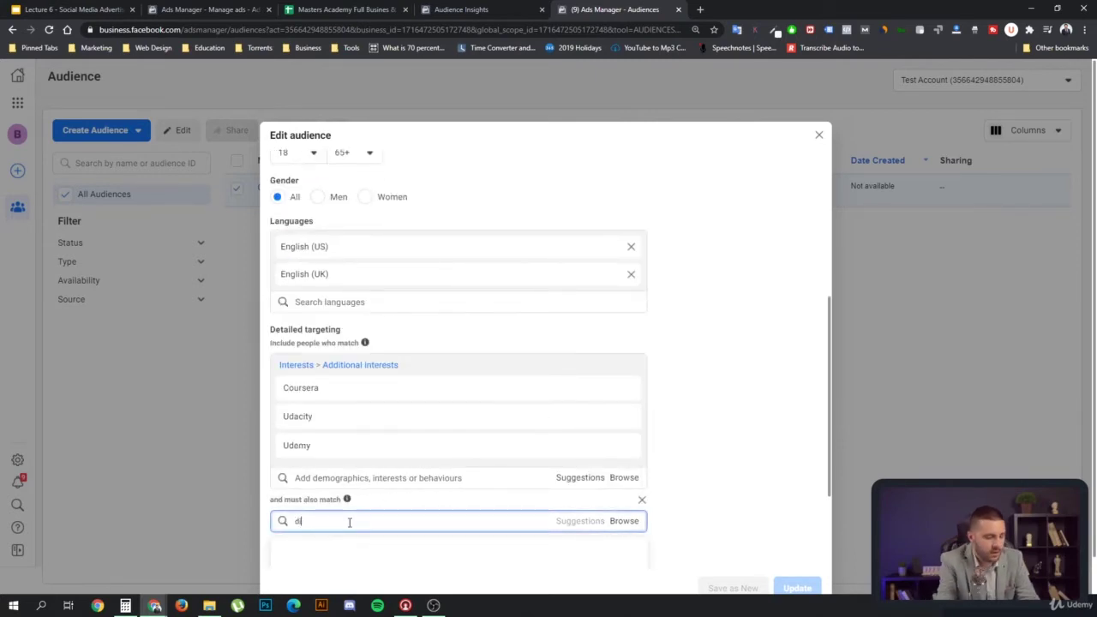
pyautogui.write('gital marketi')
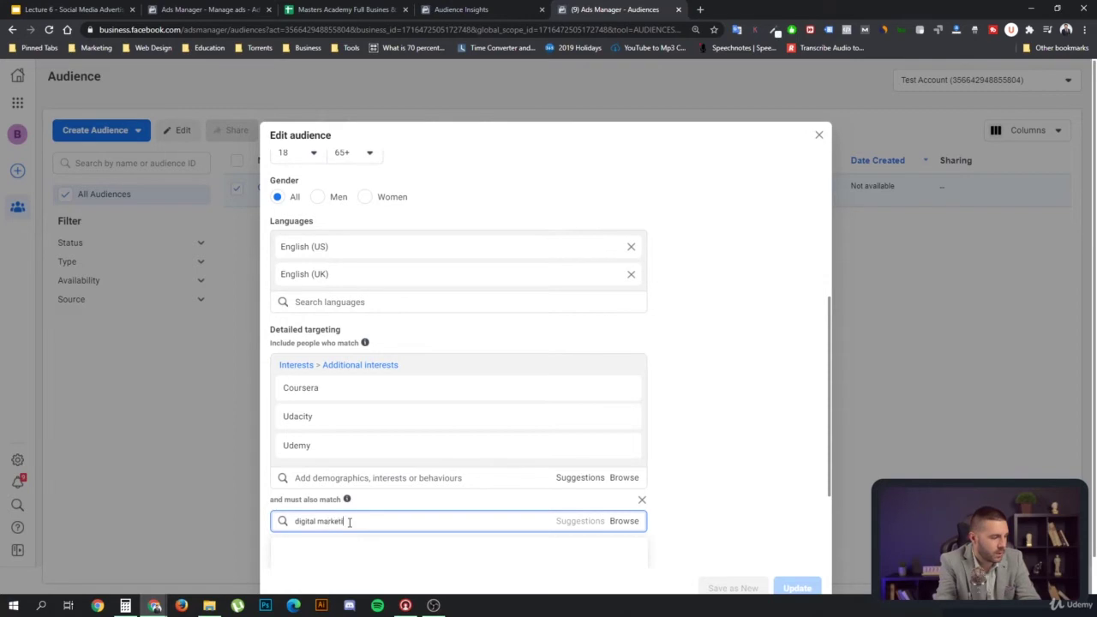
pyautogui.write('ng')
pyautogui.scroll(-1, 582, 454)
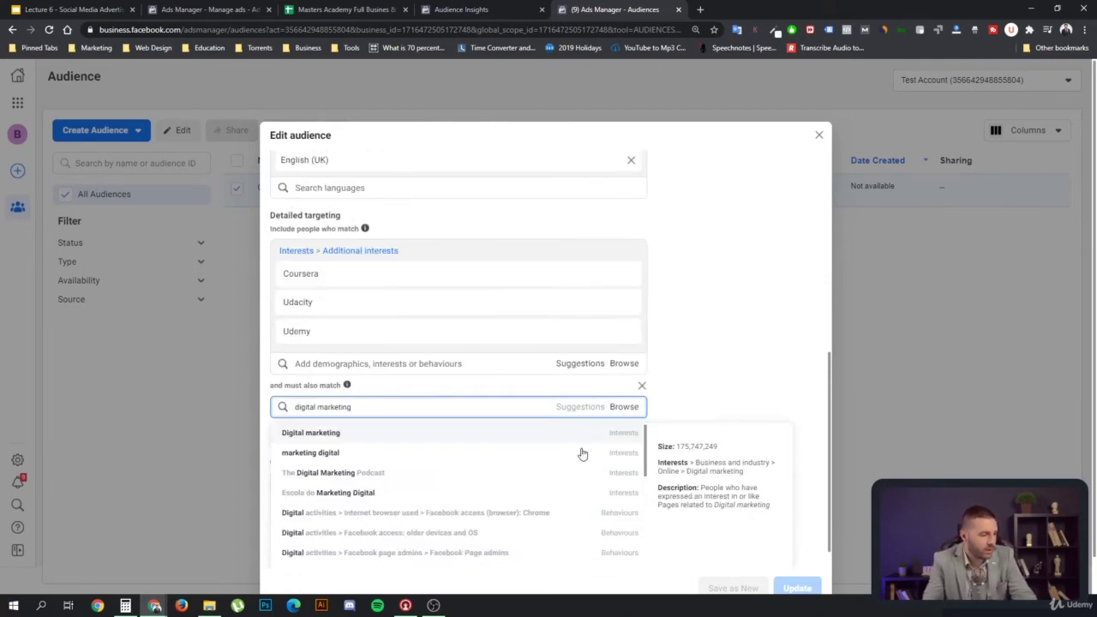
pyautogui.click(425, 435)
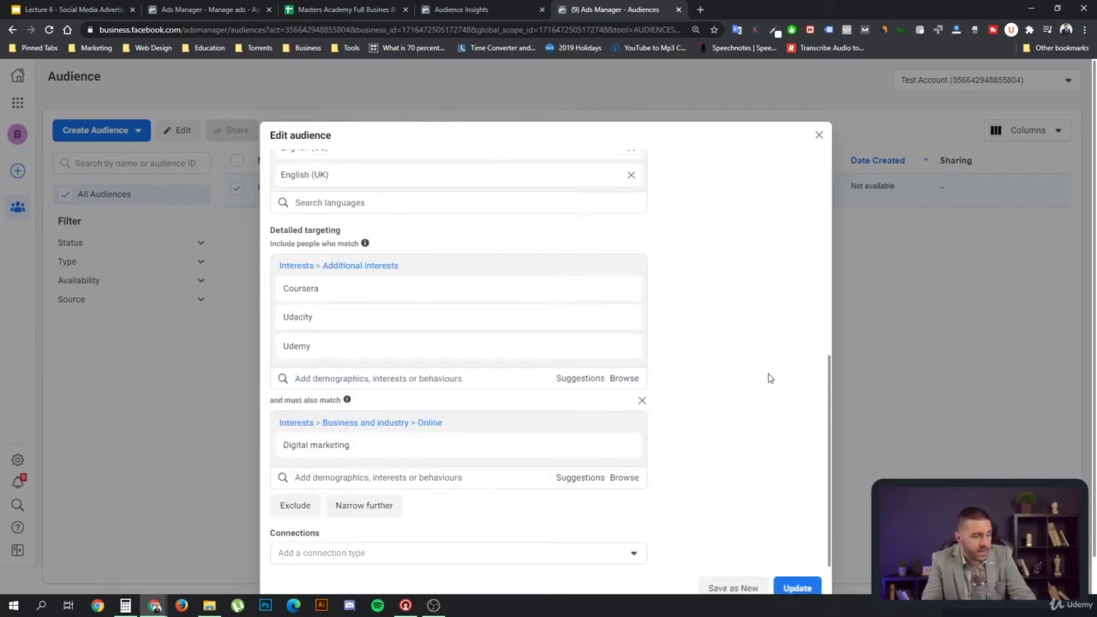
# Check the edited audience's potential reach and details, and update the saved audience
pyautogui.scroll(5, 728, 421)
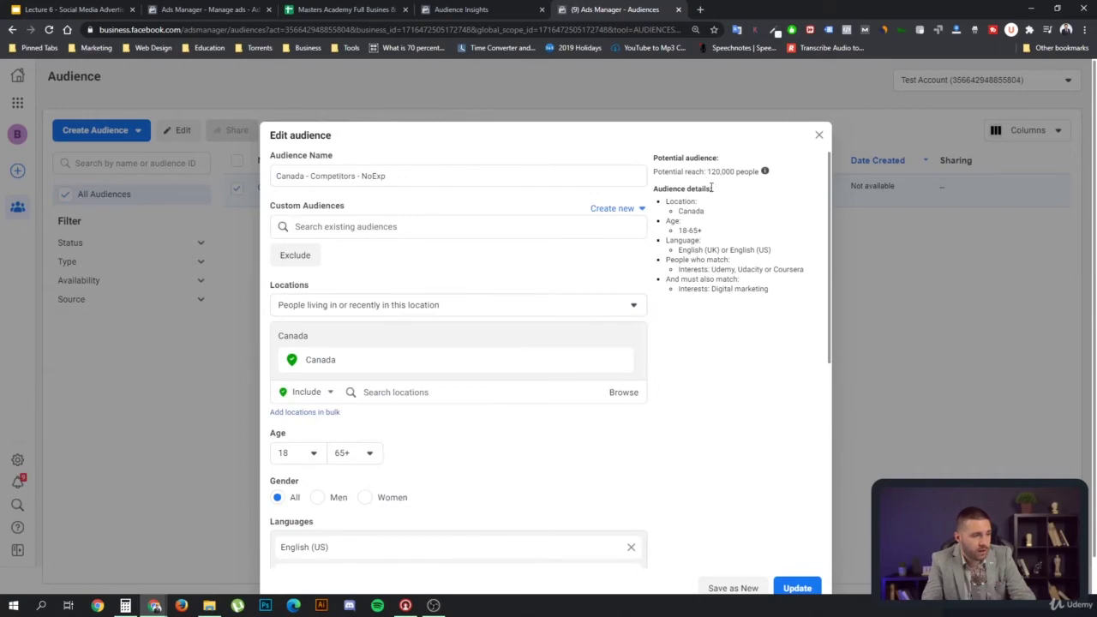
pyautogui.scroll(-3, 673, 317)
pyautogui.scroll(3, 692, 289)
pyautogui.scroll(-1, 684, 336)
pyautogui.scroll(-2, 685, 336)
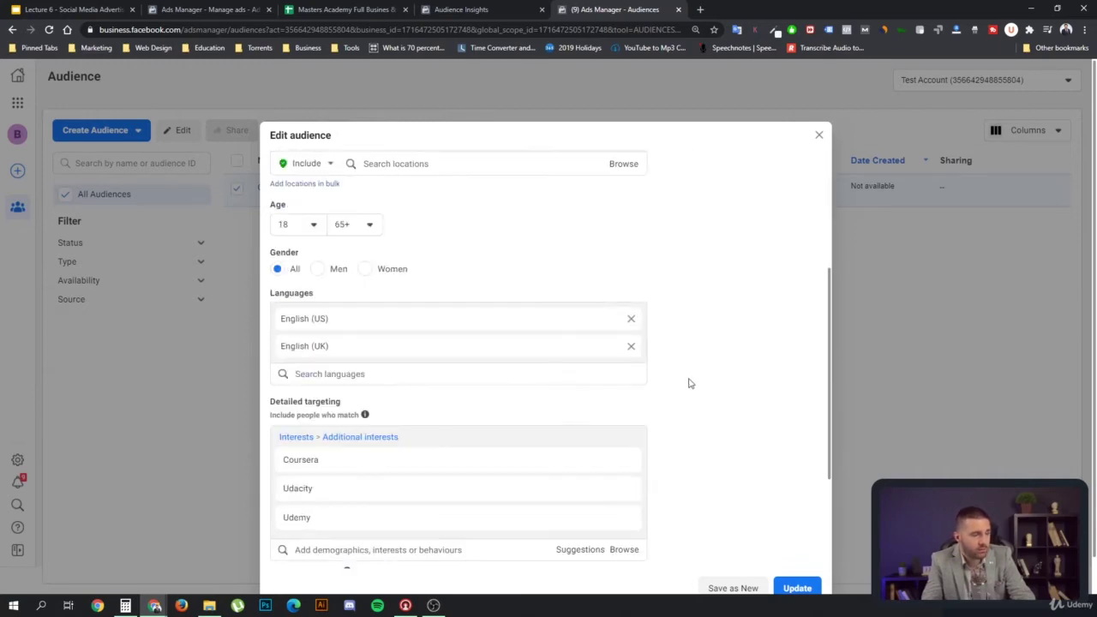
pyautogui.click(800, 588)
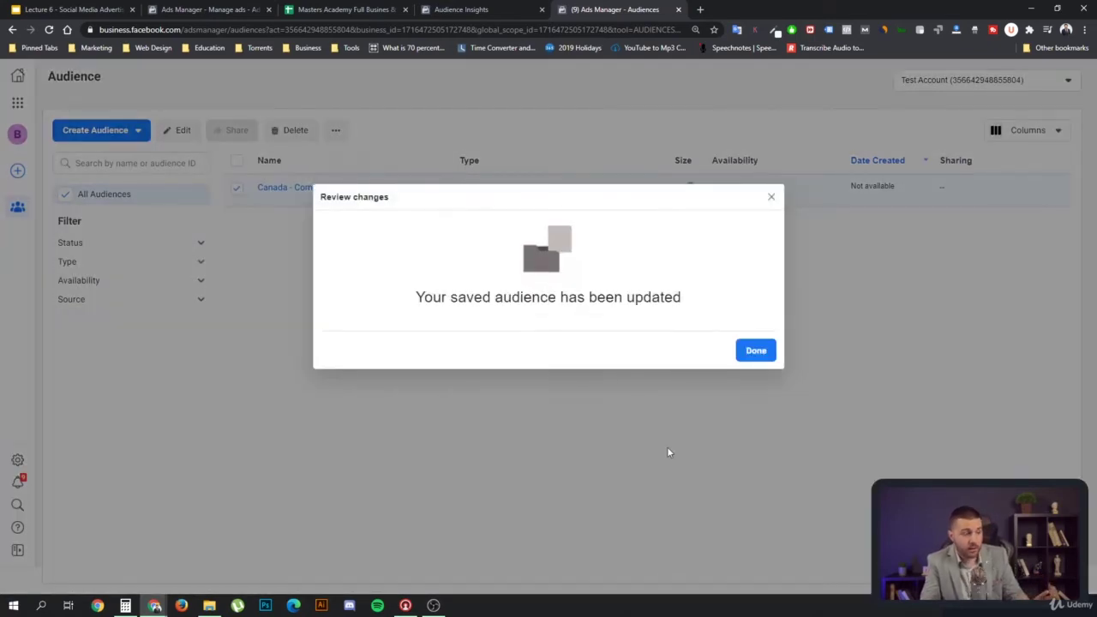
pyautogui.click(746, 354)
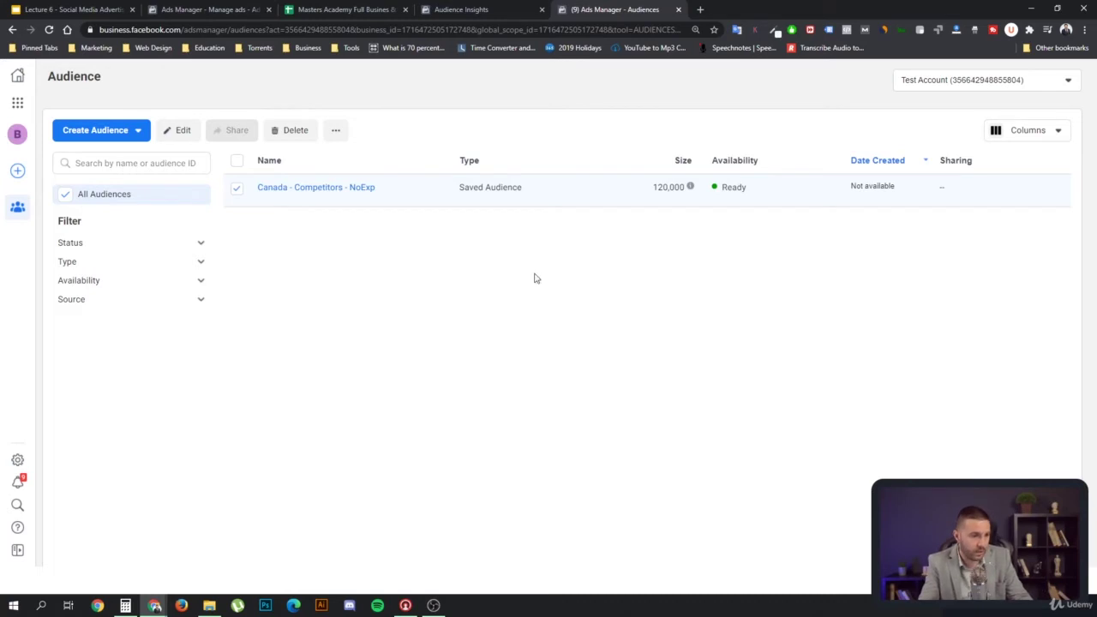
# Deselect the saved audience and check its size in the audience list
pyautogui.click(236, 189)
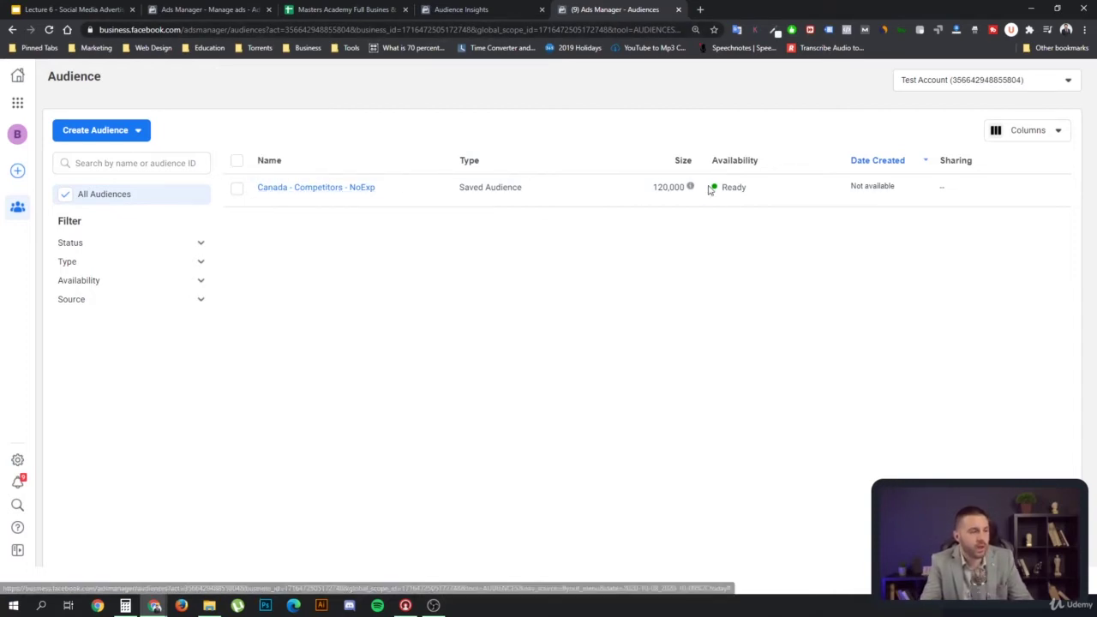
pyautogui.moveTo(689, 186)
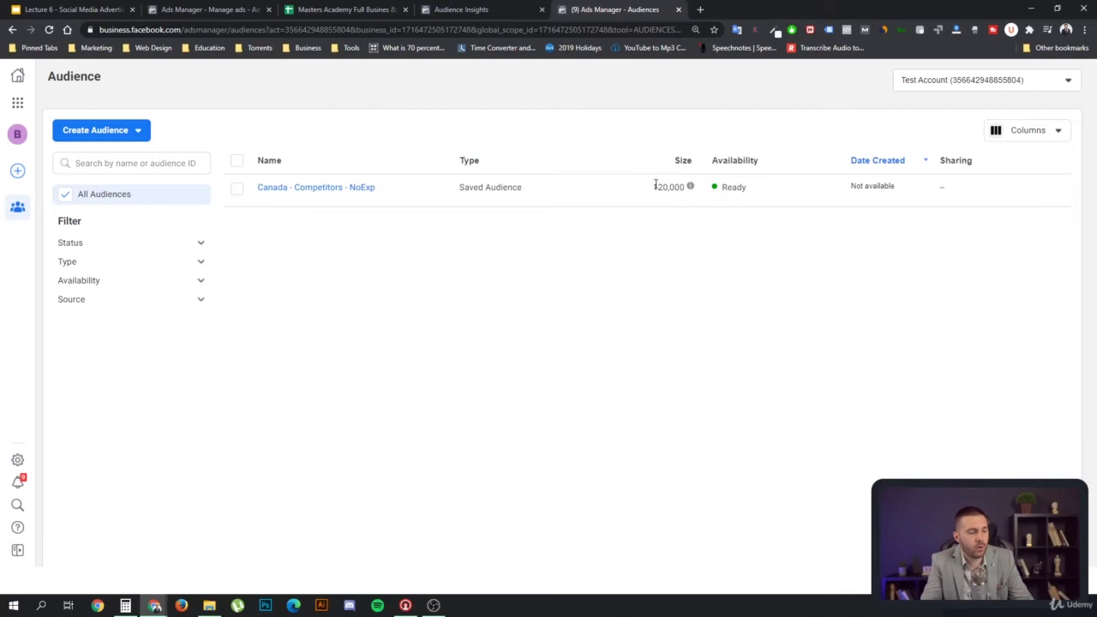
pyautogui.moveTo(656, 185); pyautogui.dragTo(693, 190)
pyautogui.click(739, 264)
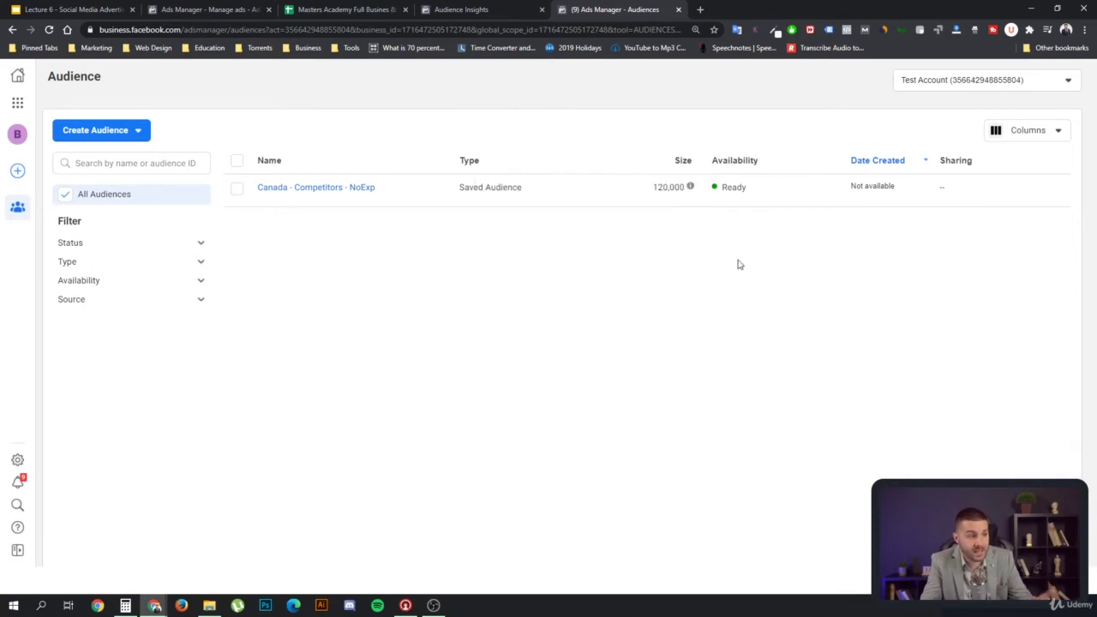
# Return to the Competitors ad set and examine its detailed targeting expansion, languages and potential reach
pyautogui.click(203, 8)
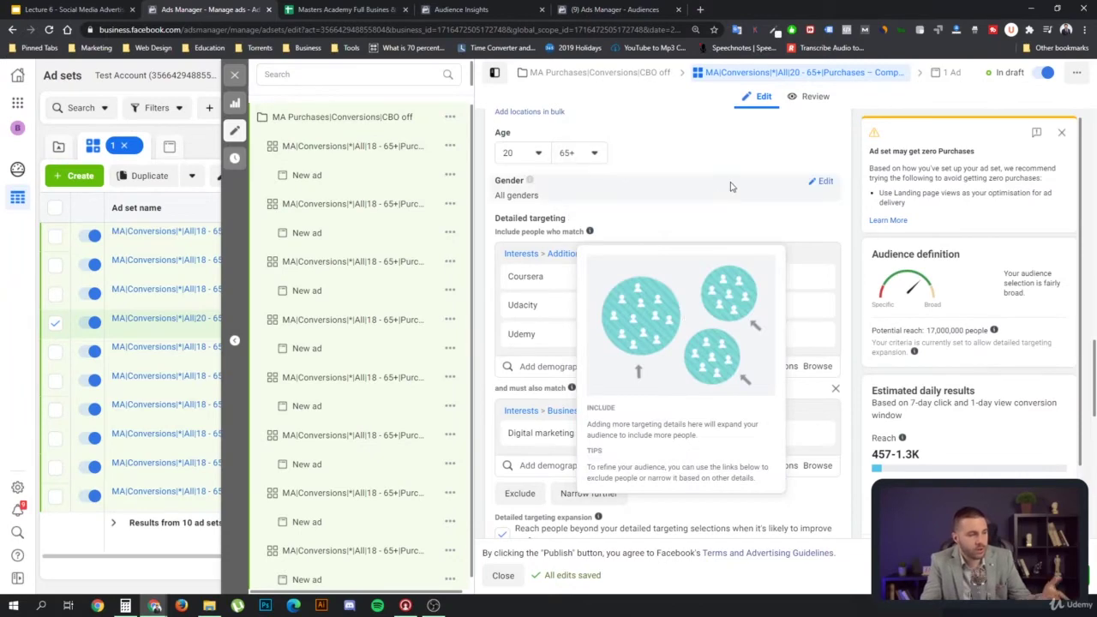
pyautogui.scroll(-2, 757, 294)
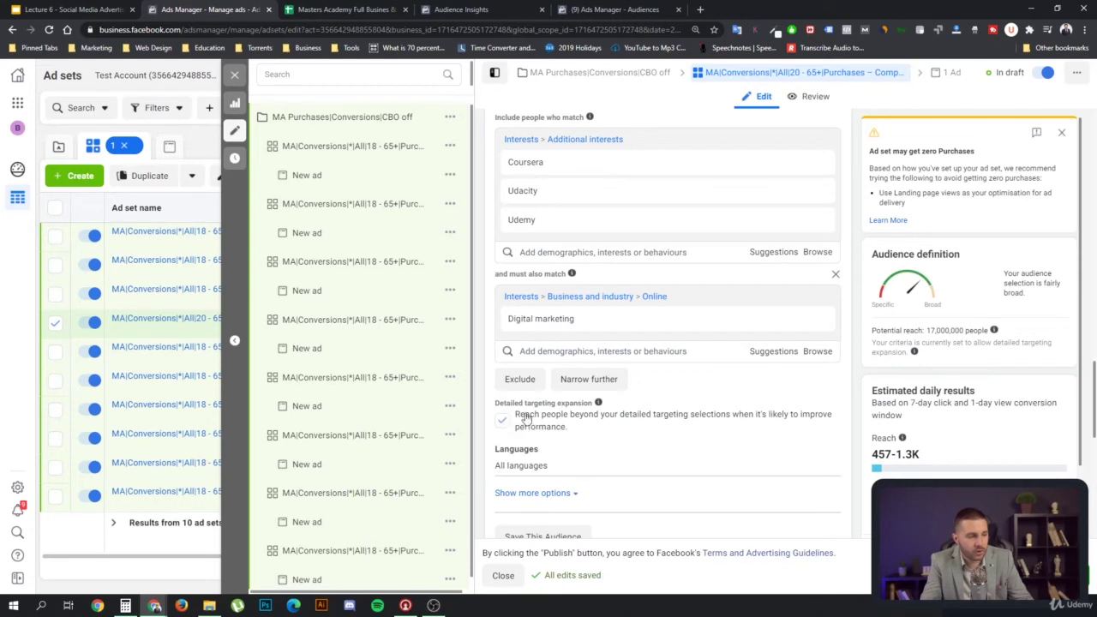
pyautogui.scroll(-2, 745, 394)
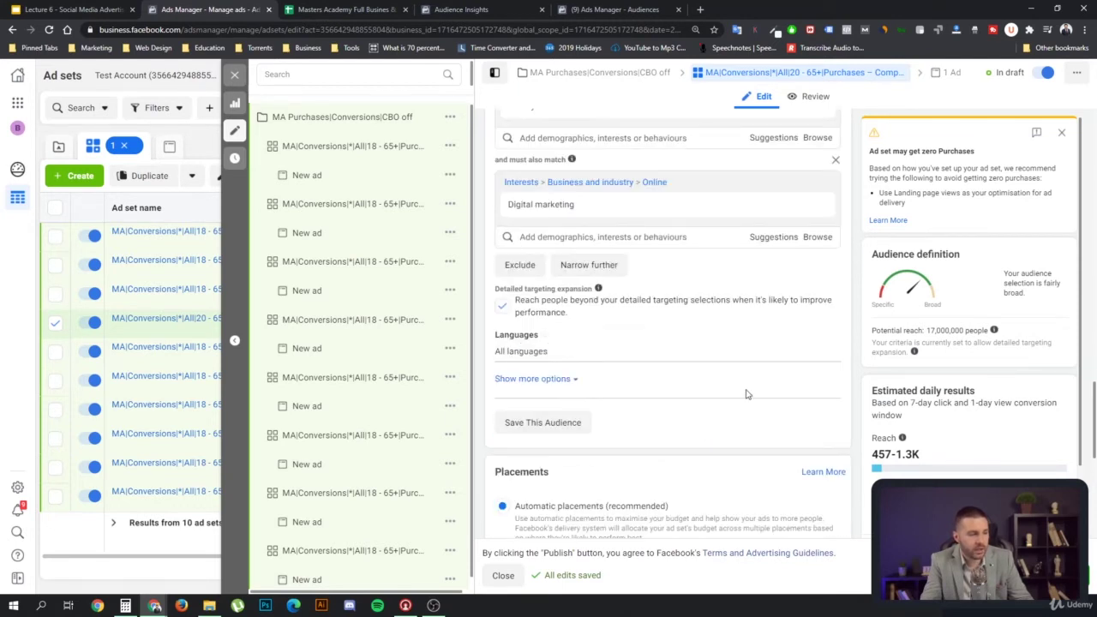
pyautogui.moveTo(927, 329); pyautogui.dragTo(964, 330)
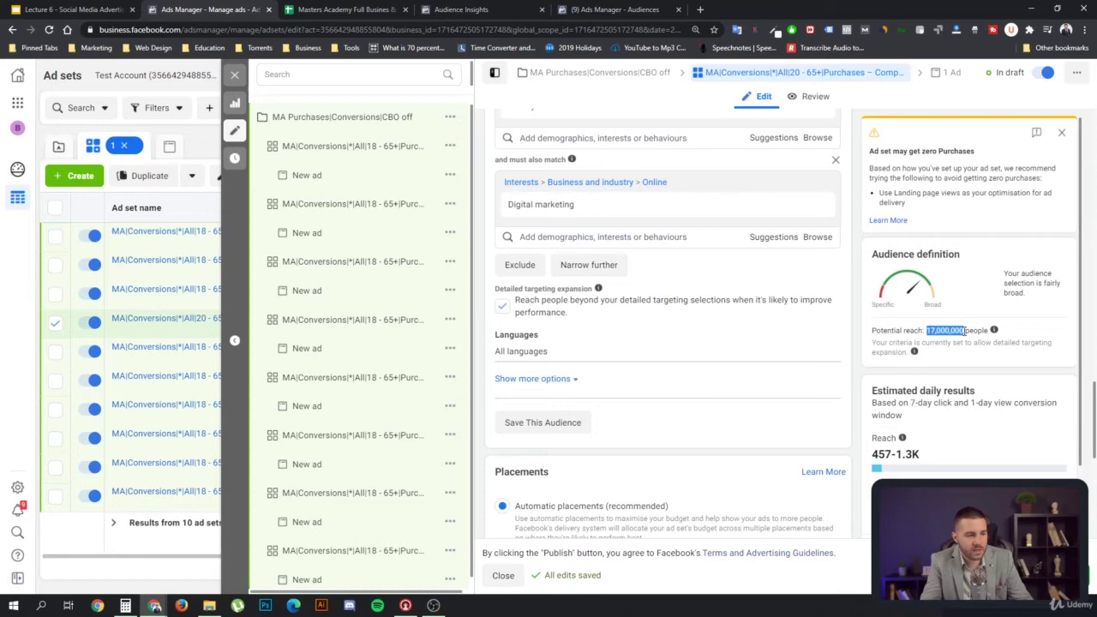
pyautogui.scroll(2, 612, 215)
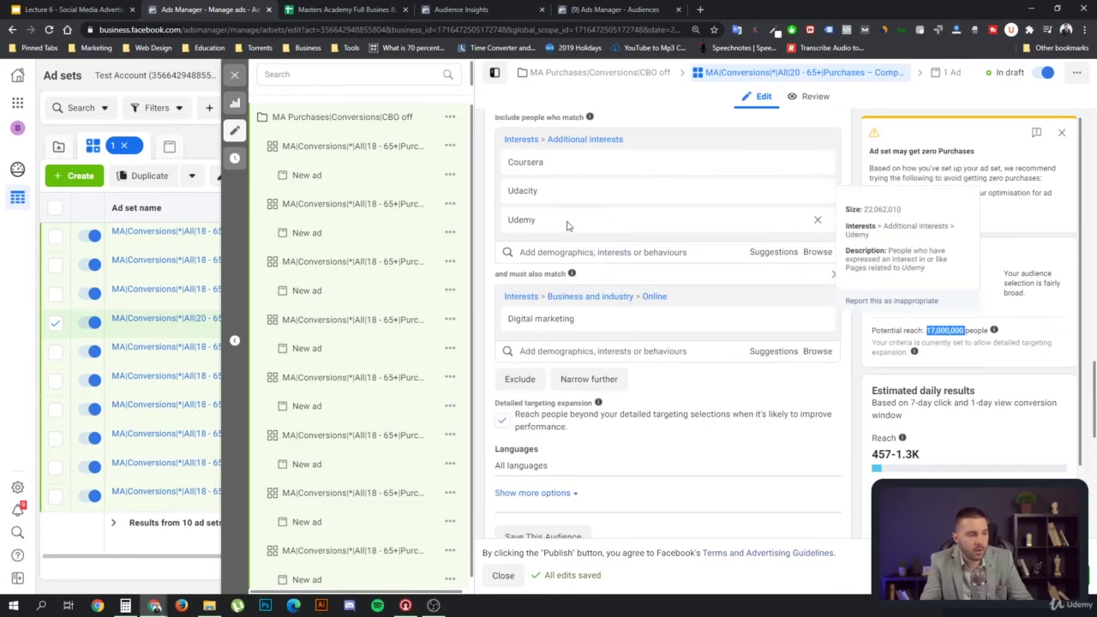
pyautogui.scroll(-5, 738, 343)
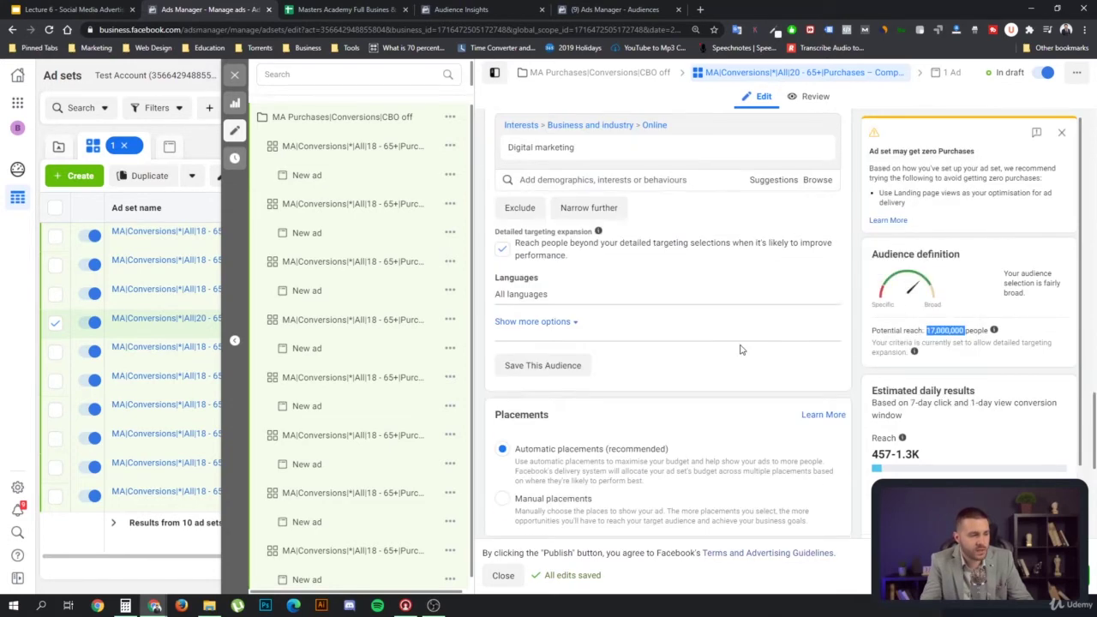
pyautogui.scroll(2, 691, 247)
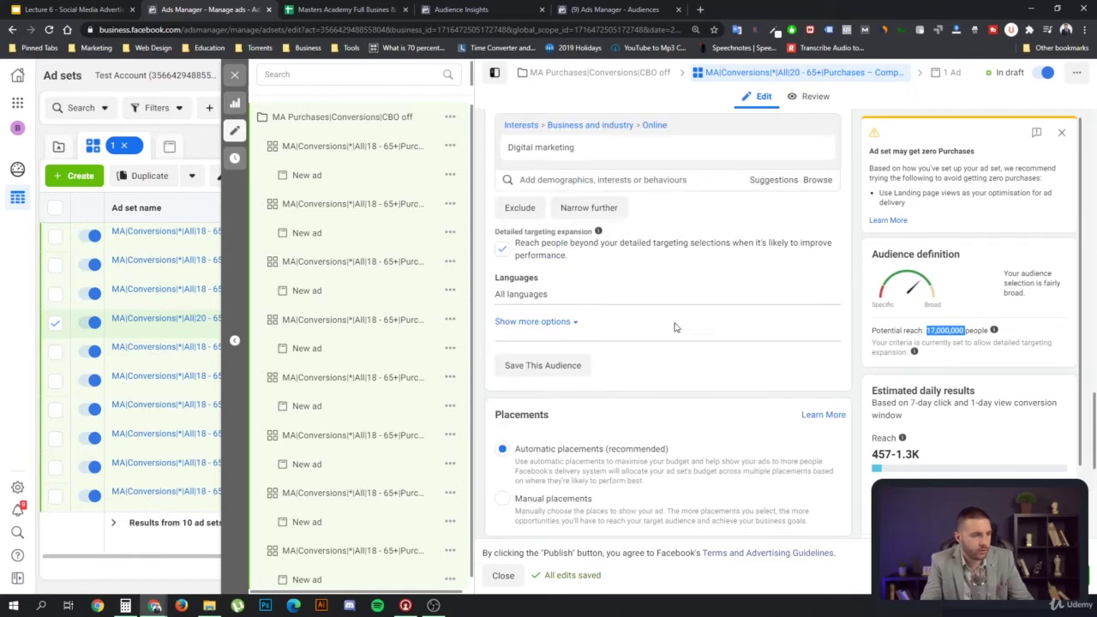
# Save the Competitors ad set's expanded targeting as a reusable audience named Canada Competitors Exp
pyautogui.click(546, 375)
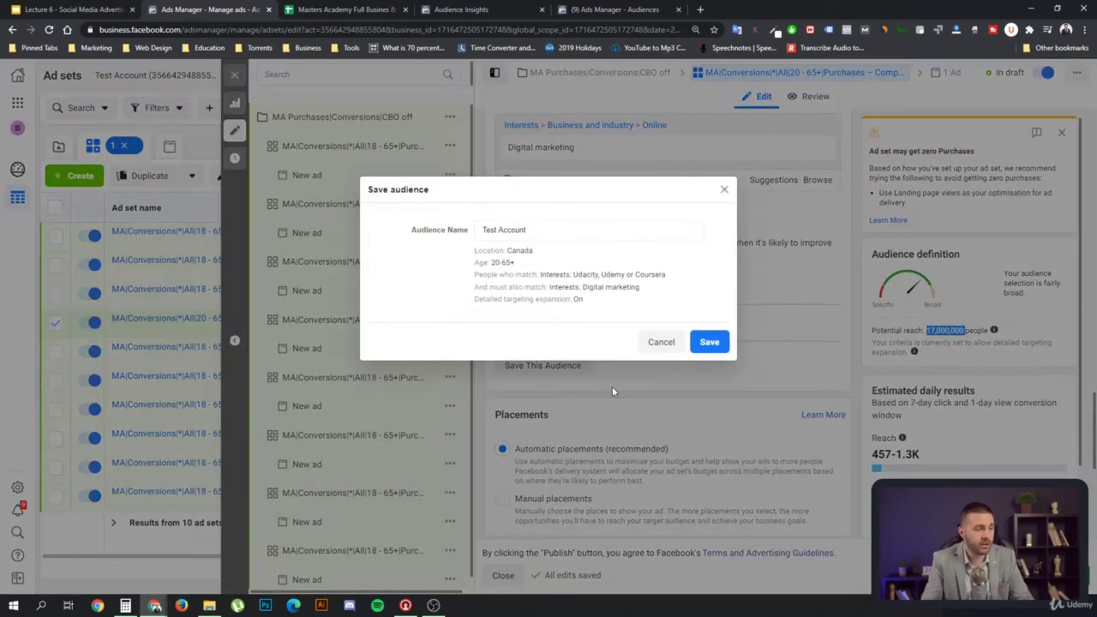
pyautogui.moveTo(541, 229); pyautogui.dragTo(445, 240)
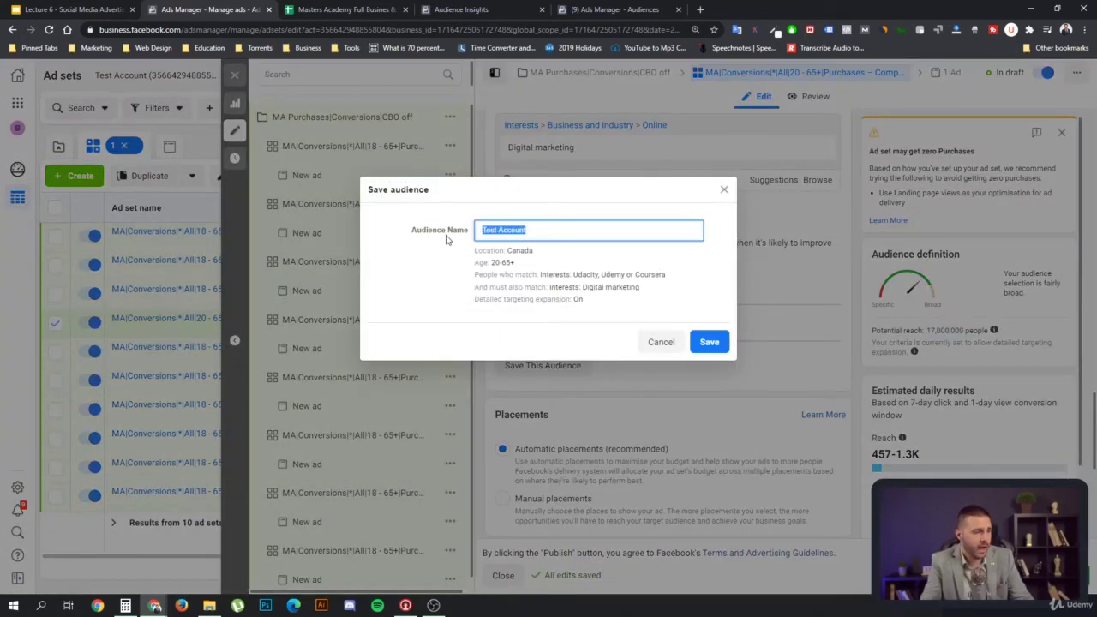
pyautogui.write('Can')
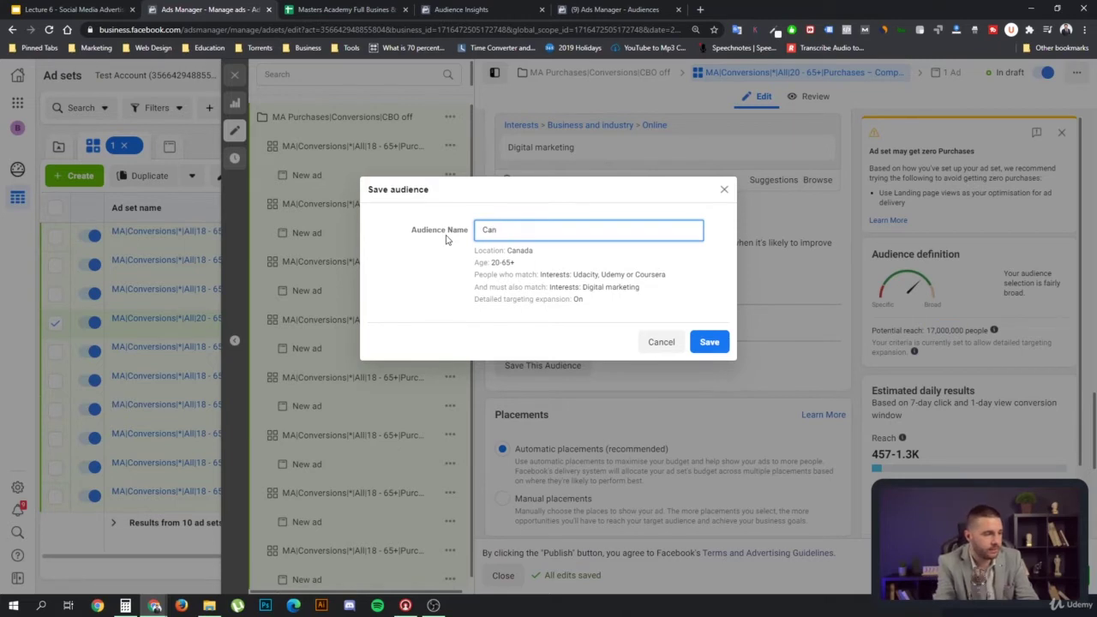
pyautogui.write('ada Competitors Exp')
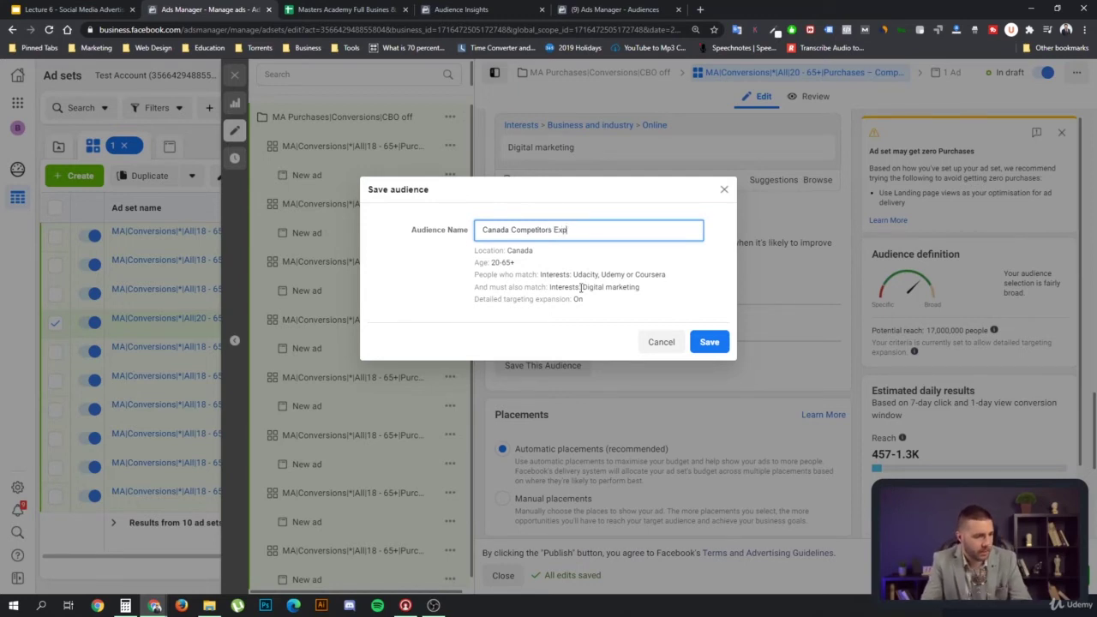
pyautogui.moveTo(476, 300); pyautogui.dragTo(590, 305)
pyautogui.click(585, 242)
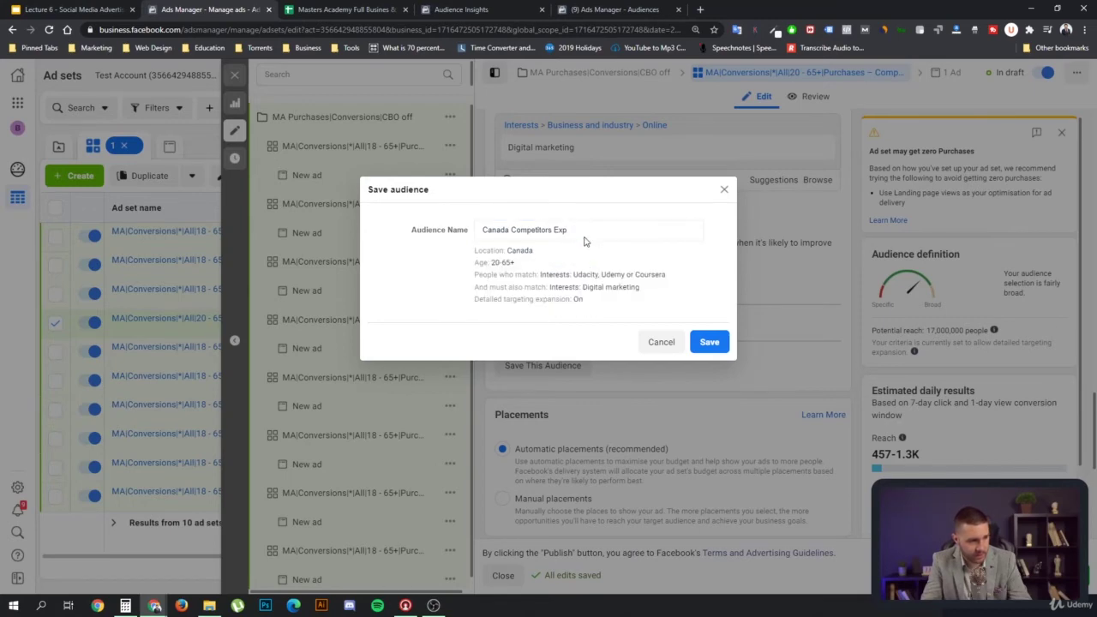
pyautogui.click(710, 342)
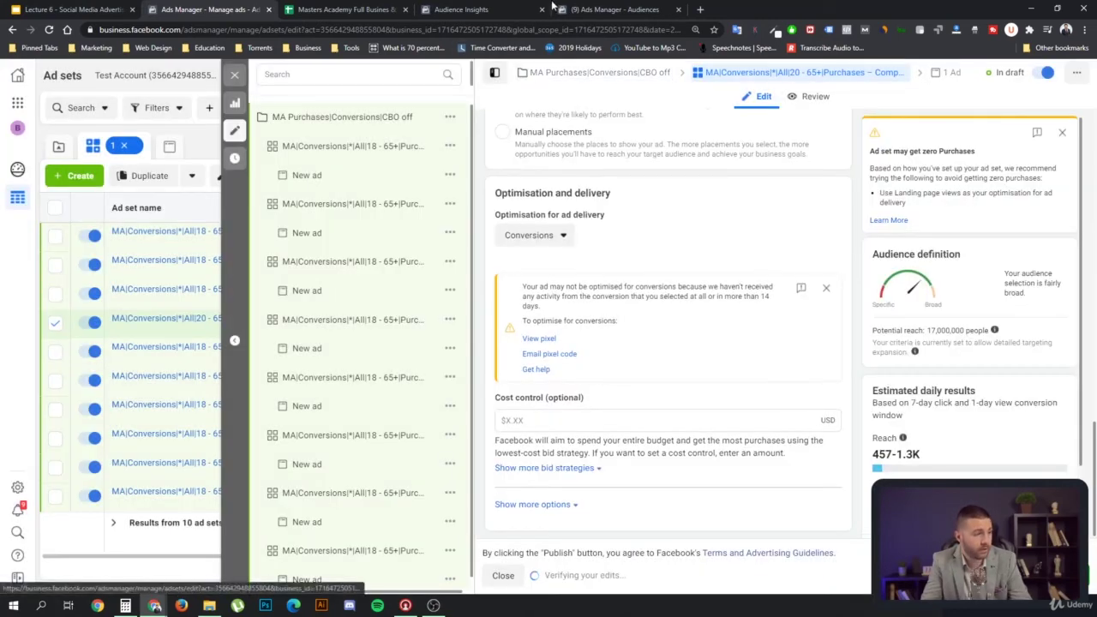
# Close the Audience Insights page without keeping its changes and return to the audience list
pyautogui.click(471, 11)
pyautogui.click(588, 12)
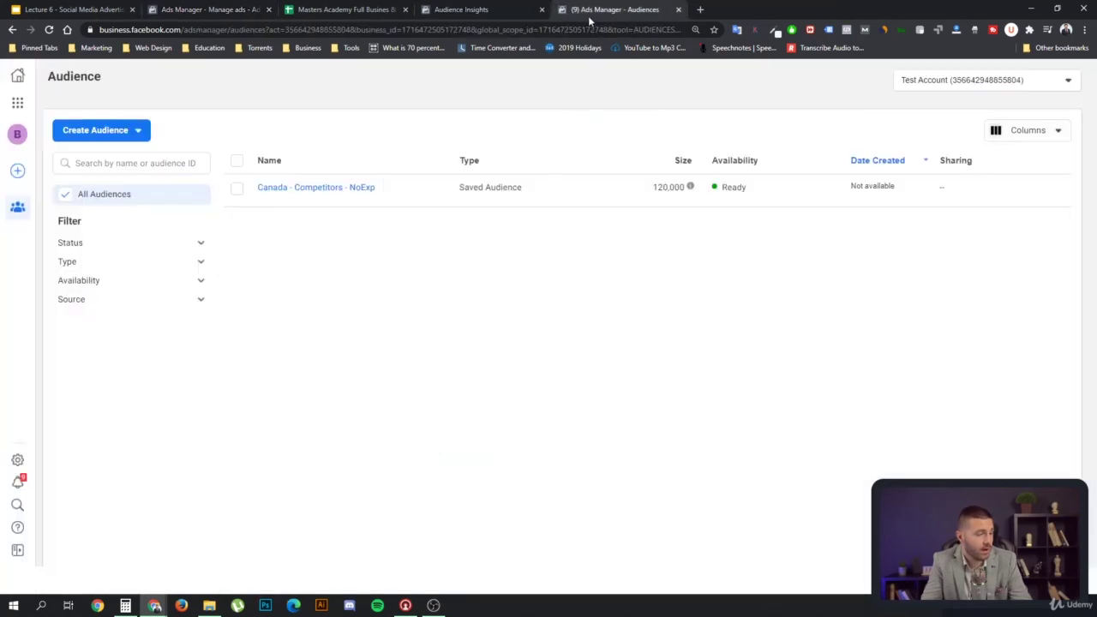
pyautogui.click(531, 12)
pyautogui.click(541, 10)
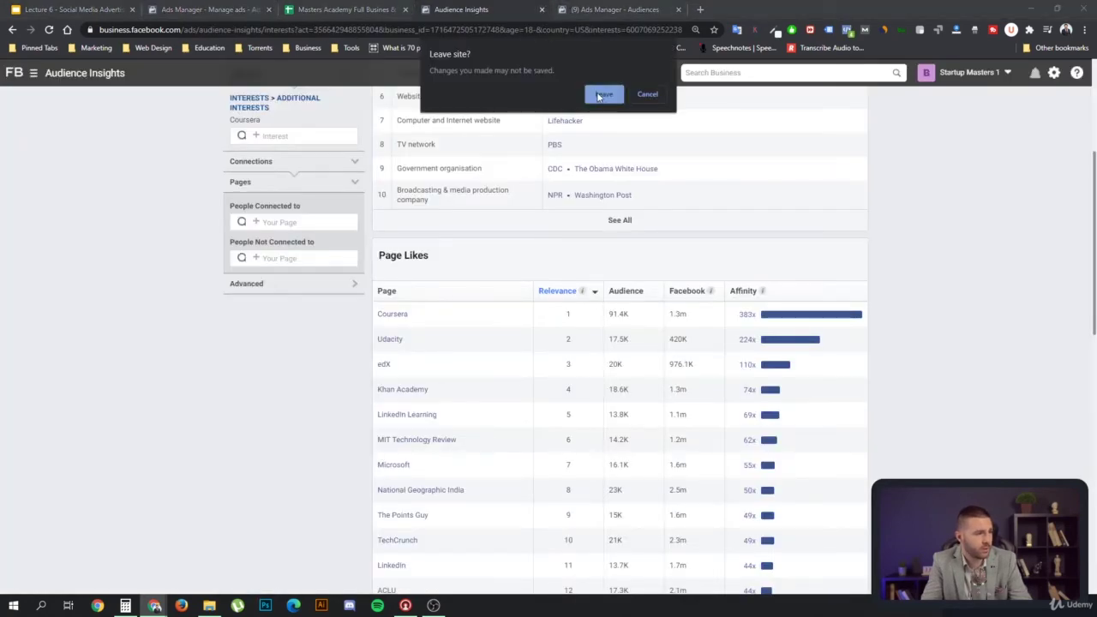
pyautogui.click(603, 94)
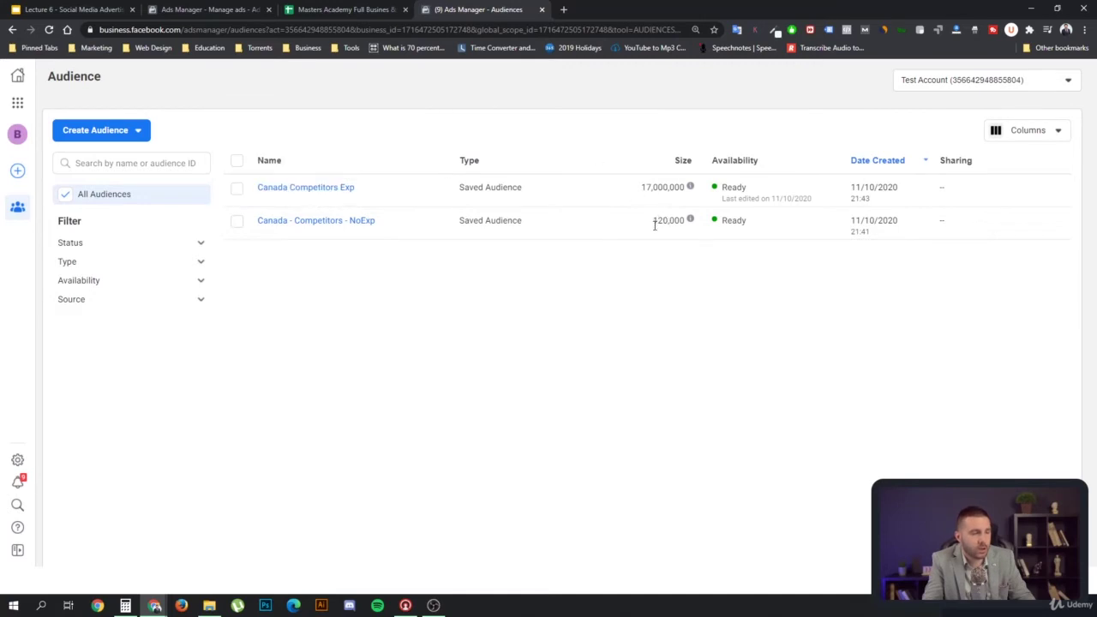
# Compare the sizes and details of the Canada Competitors Exp and Canada - Competitors - NoExp saved audiences
pyautogui.moveTo(653, 223); pyautogui.dragTo(691, 225)
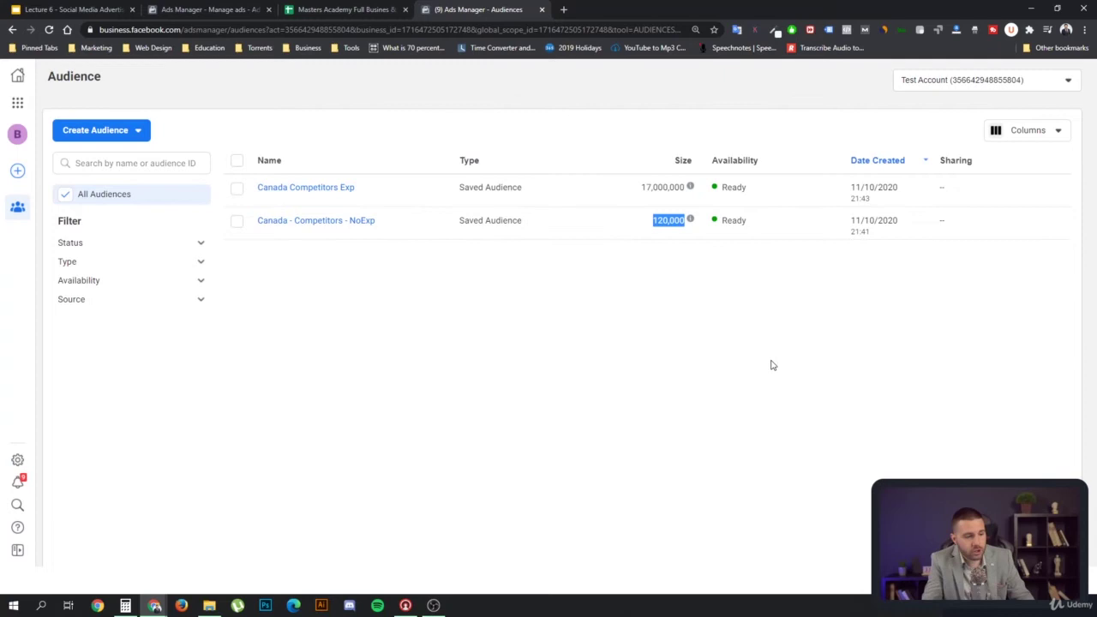
pyautogui.moveTo(310, 190)
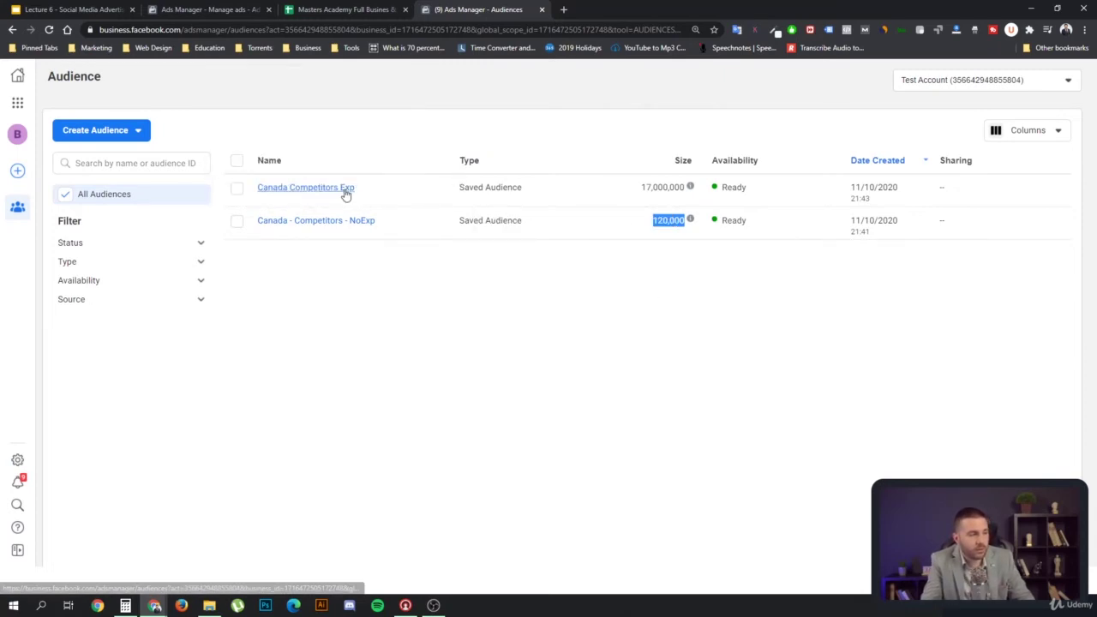
pyautogui.moveTo(354, 197)
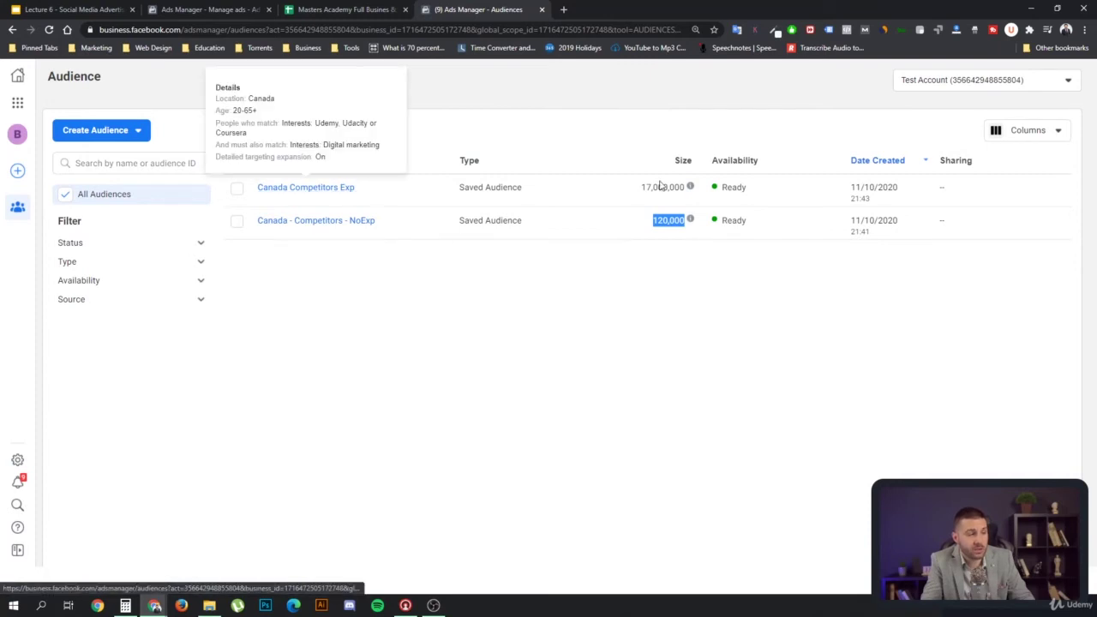
pyautogui.moveTo(673, 191)
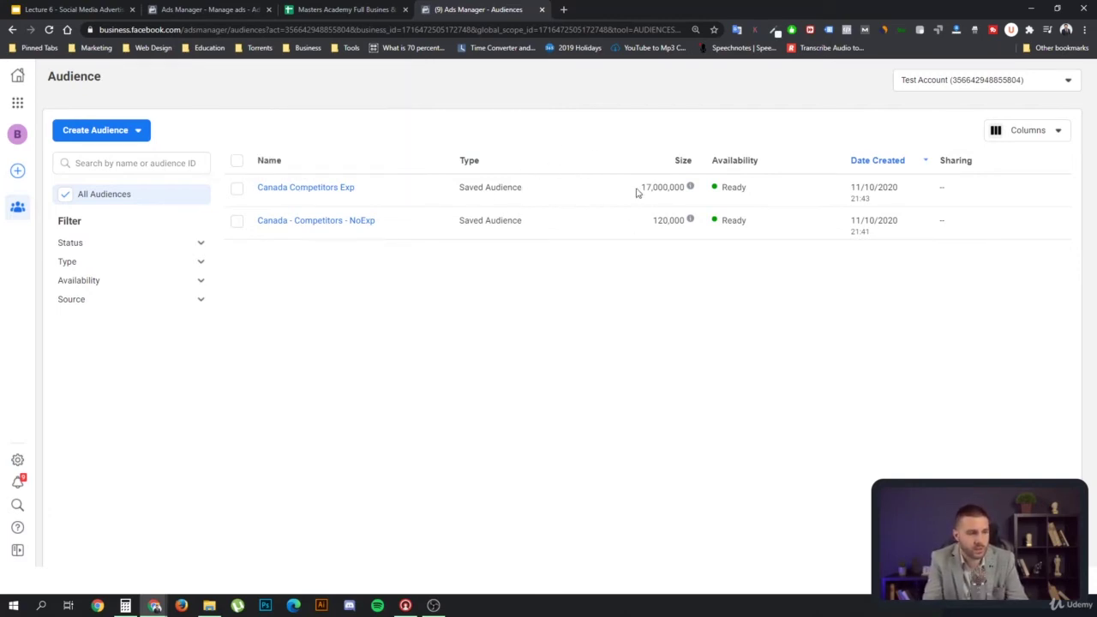
pyautogui.moveTo(636, 193); pyautogui.dragTo(694, 197)
pyautogui.click(671, 292)
pyautogui.click(690, 220)
pyautogui.click(742, 310)
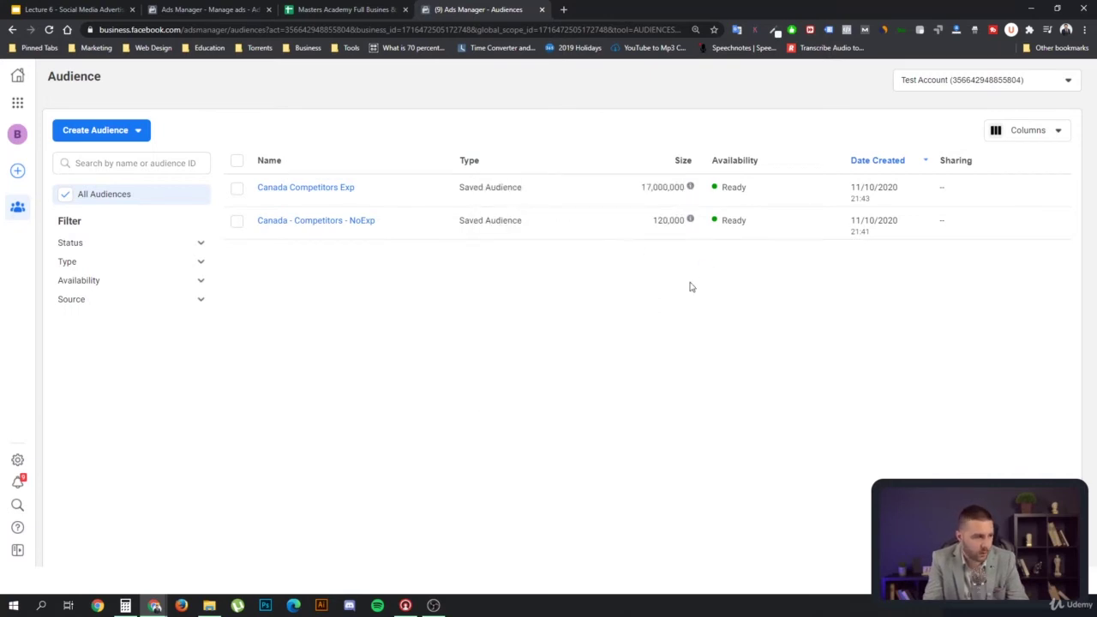
# Close the Competitors ad set's editor and open the Media ad set for editing
pyautogui.click(232, 12)
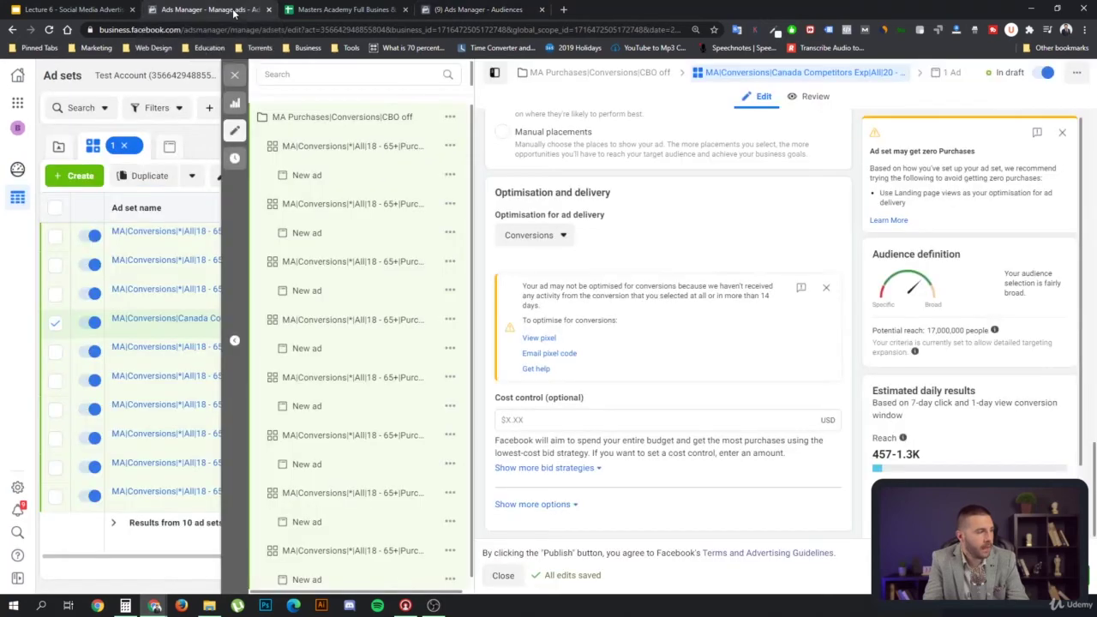
pyautogui.click(234, 75)
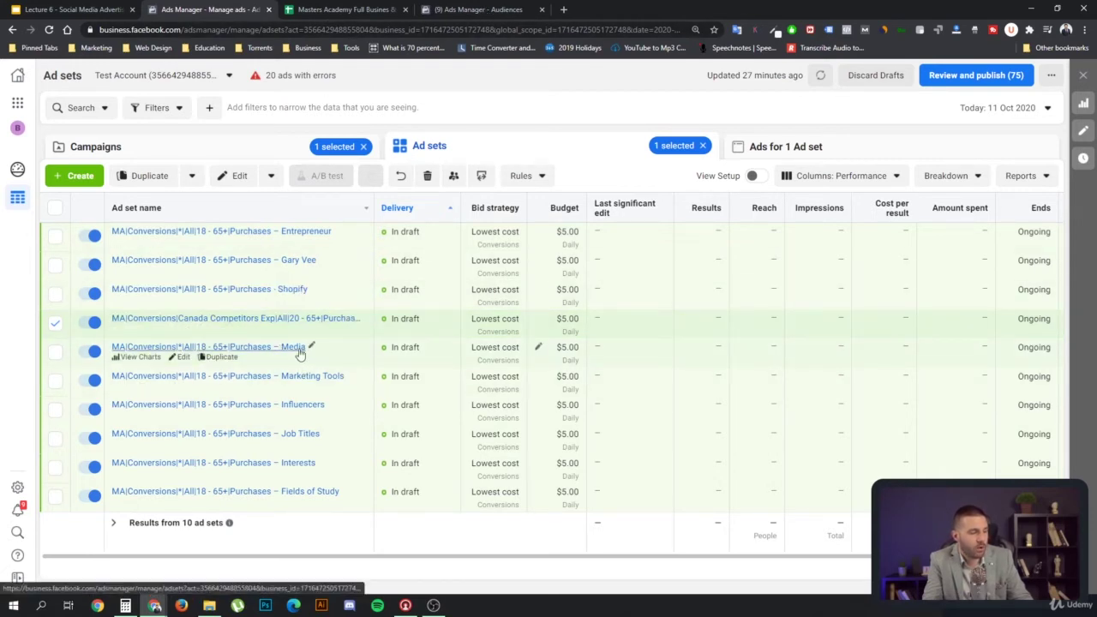
pyautogui.click(182, 356)
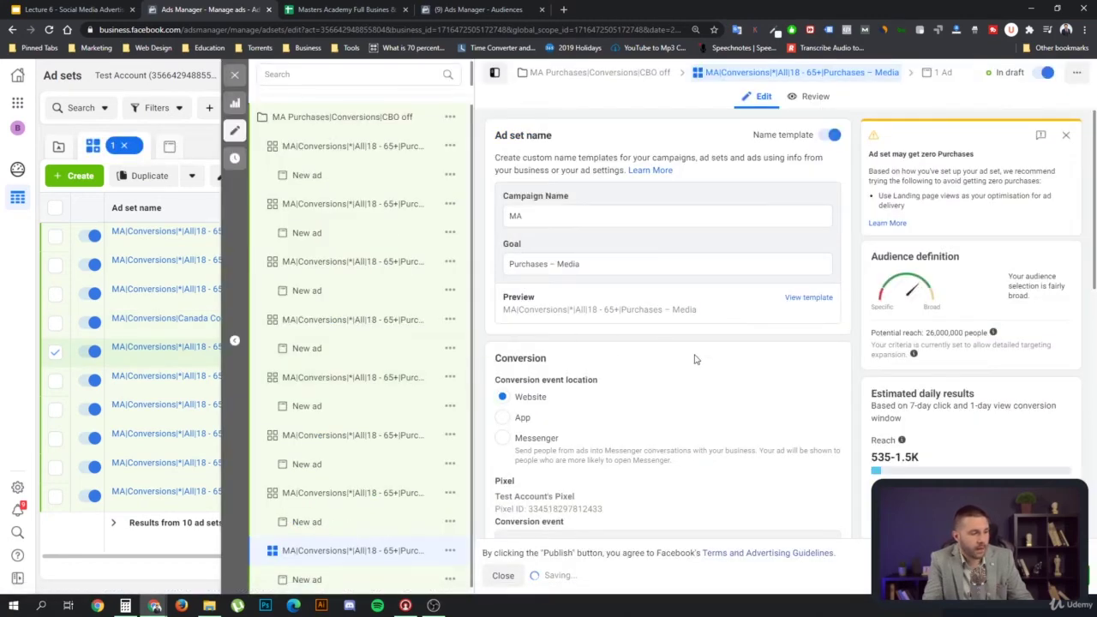
# Examine the Media ad set's conversion, budget, location, age and detailed targeting settings
pyautogui.scroll(-10, 695, 364)
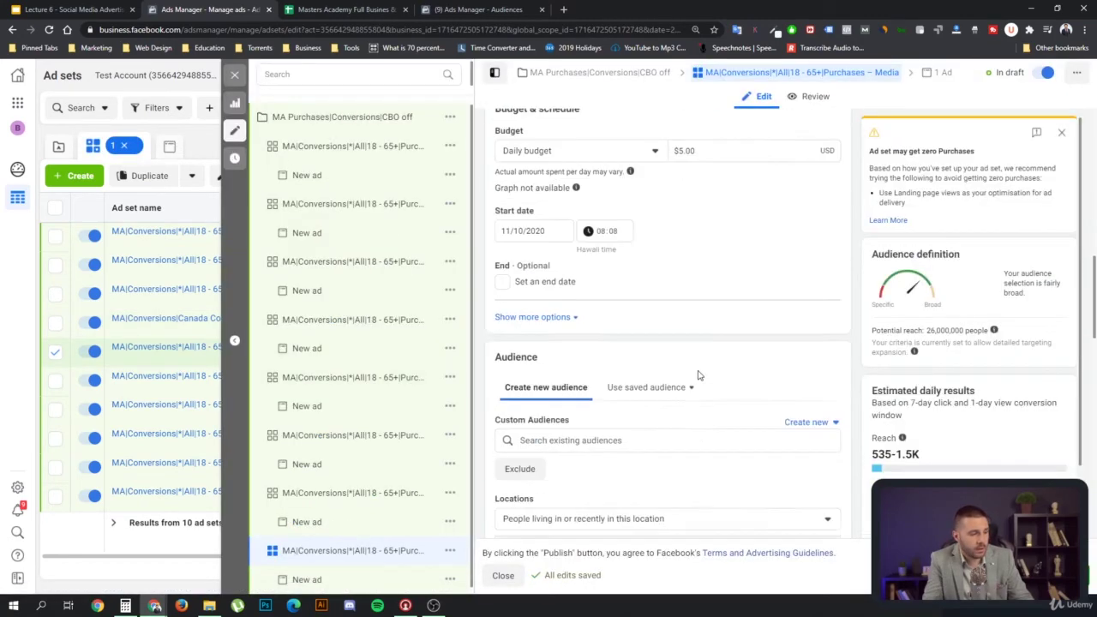
pyautogui.scroll(-1, 698, 374)
pyautogui.scroll(10, 644, 307)
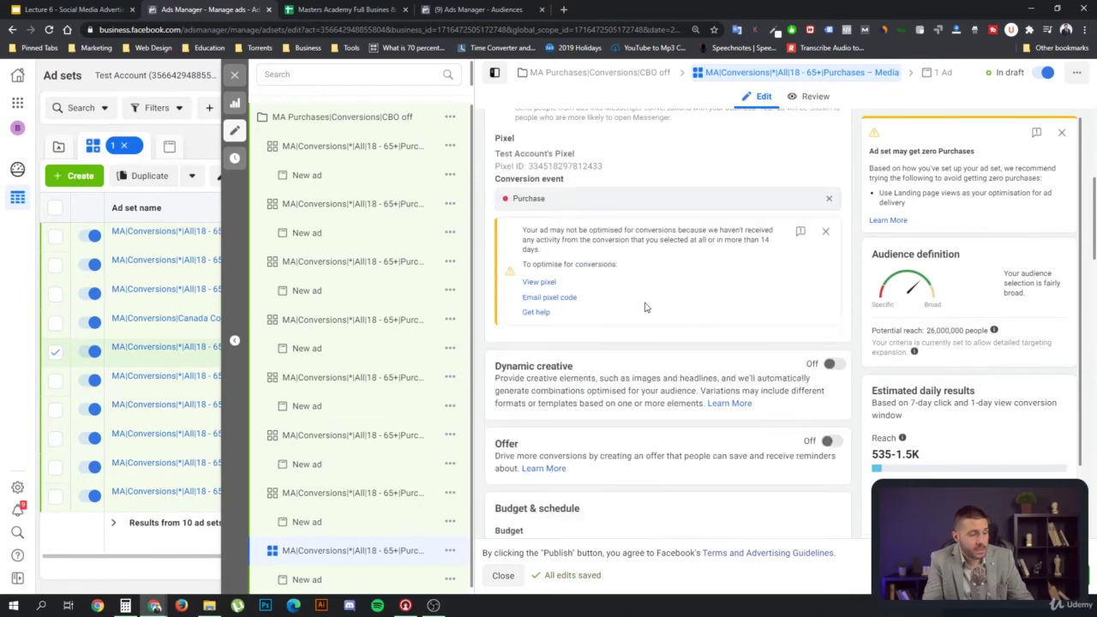
pyautogui.scroll(-8, 660, 319)
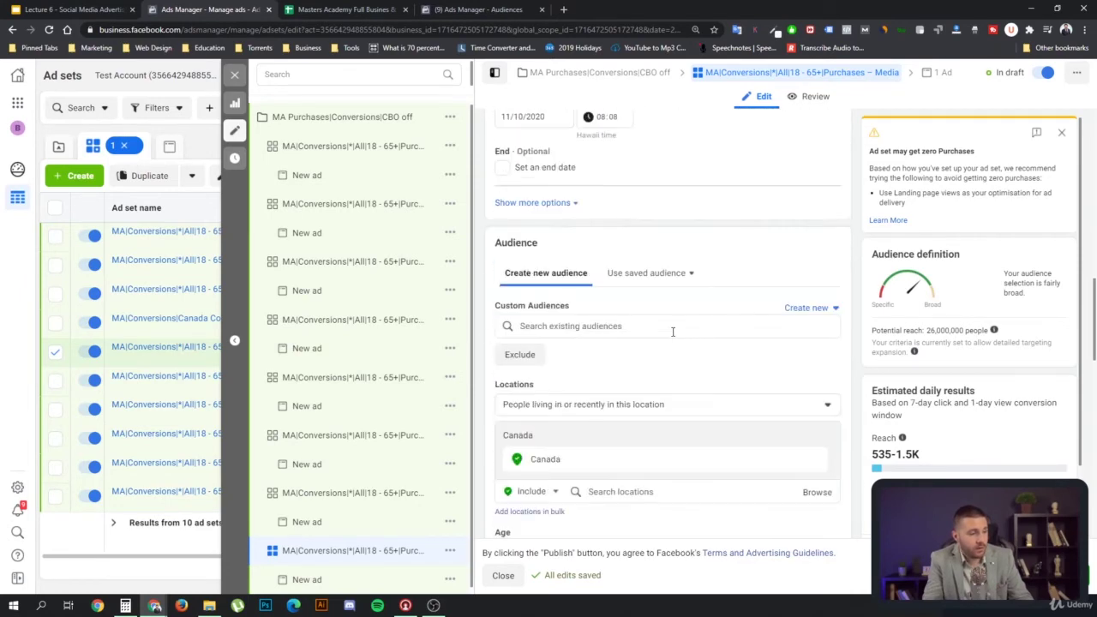
pyautogui.scroll(-2, 678, 357)
pyautogui.scroll(-3, 717, 411)
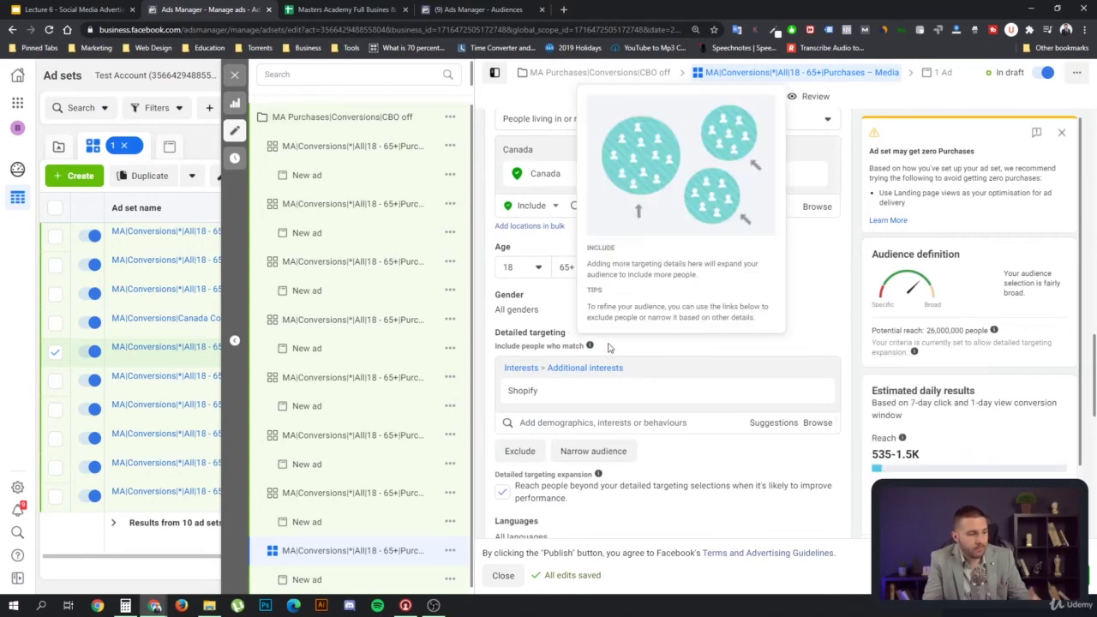
pyautogui.scroll(-2, 648, 340)
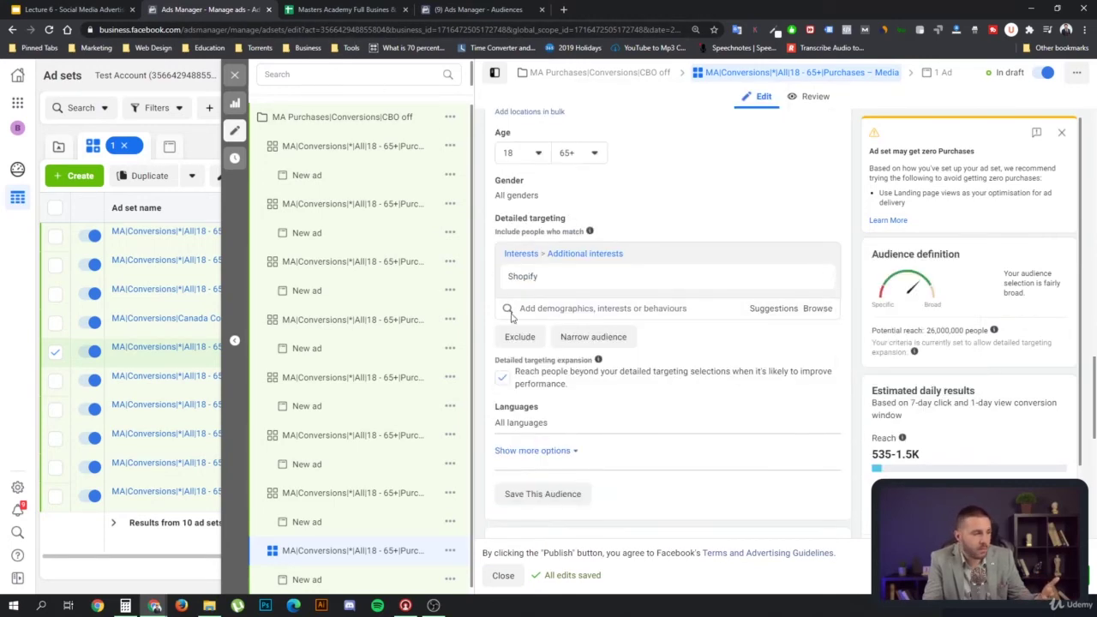
pyautogui.scroll(10, 659, 258)
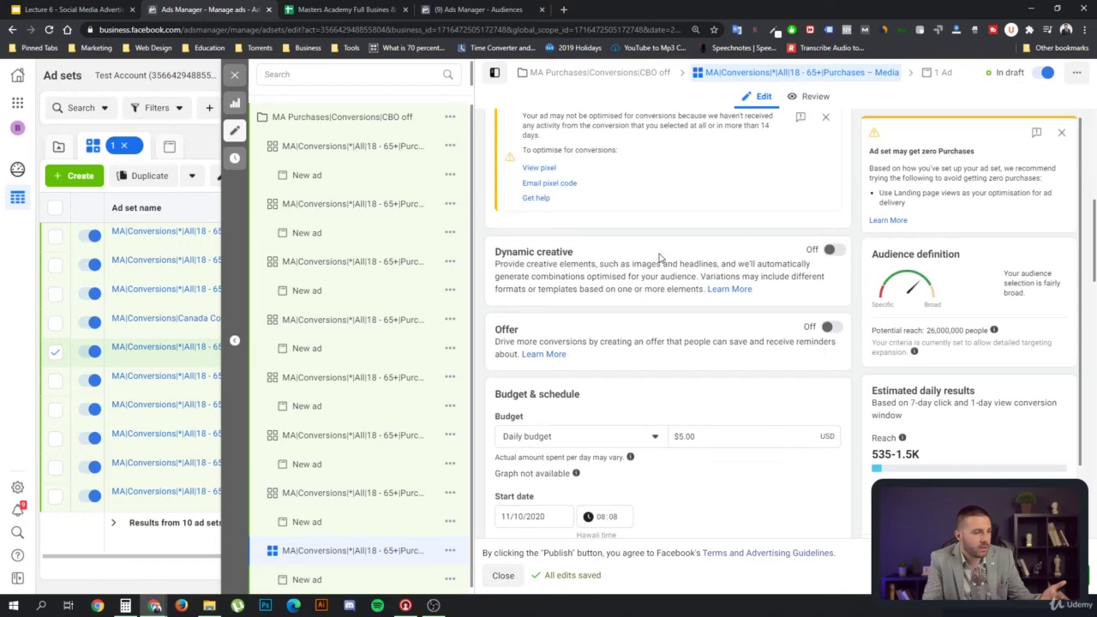
pyautogui.scroll(-5, 664, 253)
pyautogui.scroll(-7, 658, 265)
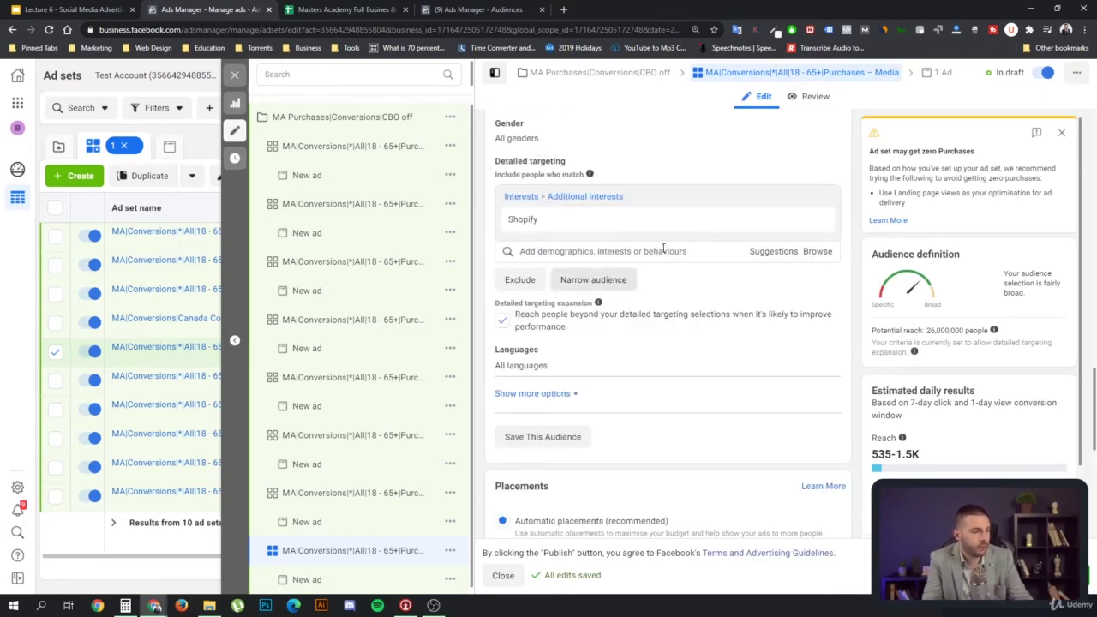
# Replace the Shopify interest in the Media ad set's detailed targeting with Wired (magazine) and Entrepreneur (magazine)
pyautogui.click(817, 220)
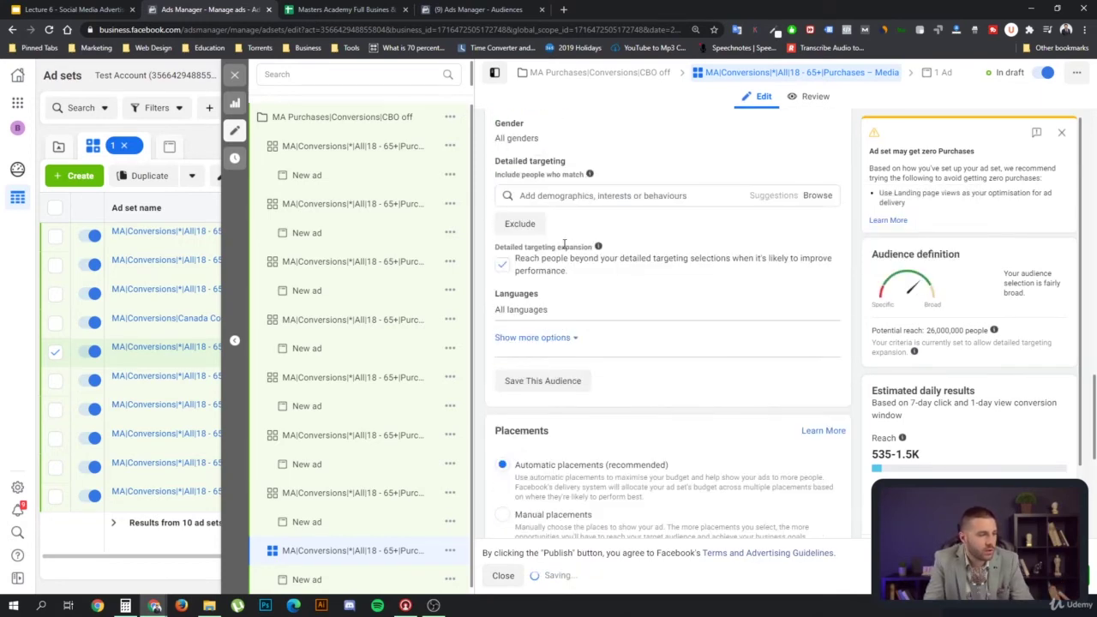
pyautogui.click(549, 197)
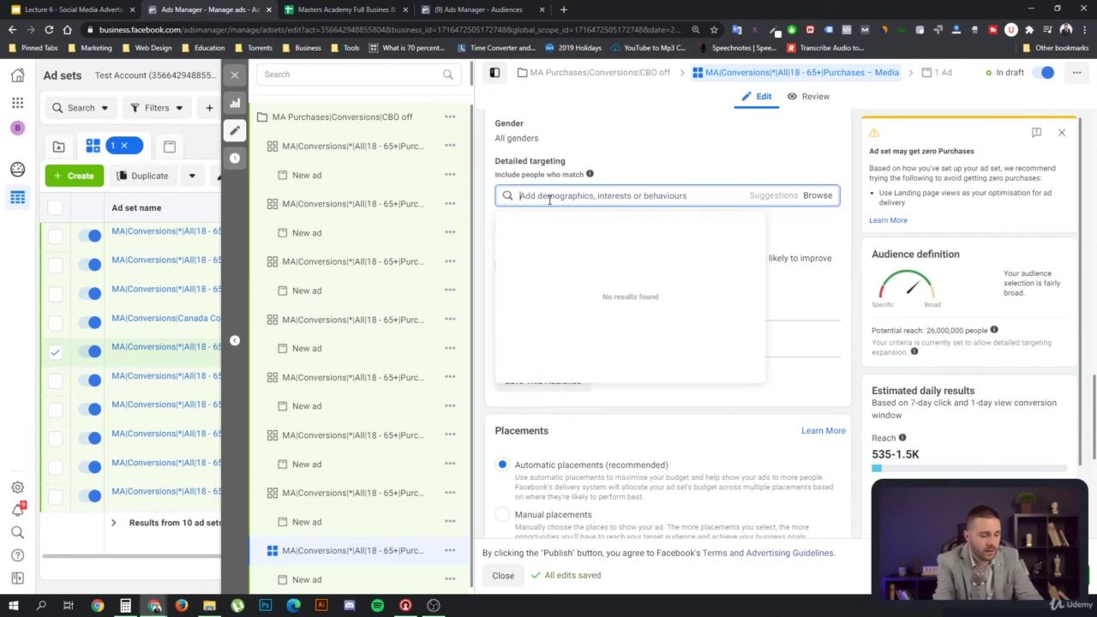
pyautogui.write('wired')
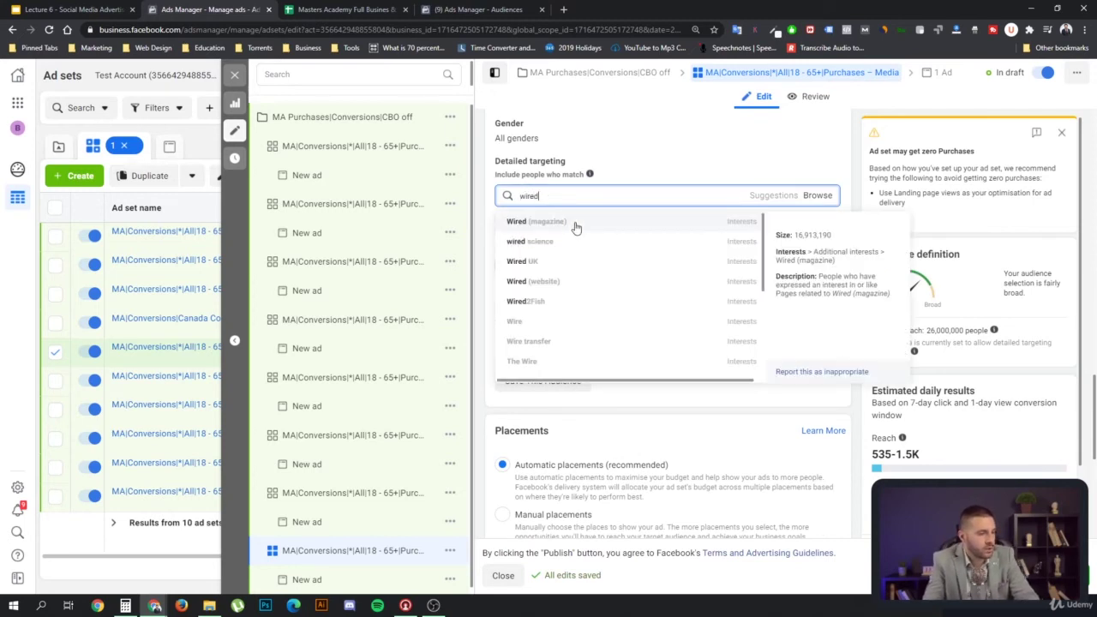
pyautogui.click(574, 224)
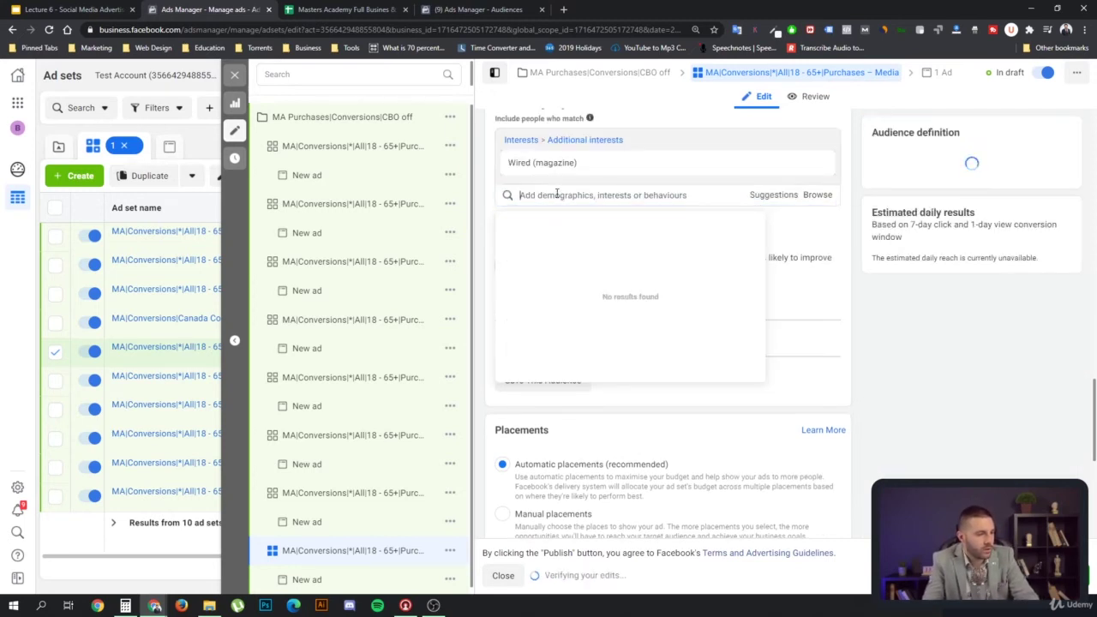
pyautogui.write('entrep')
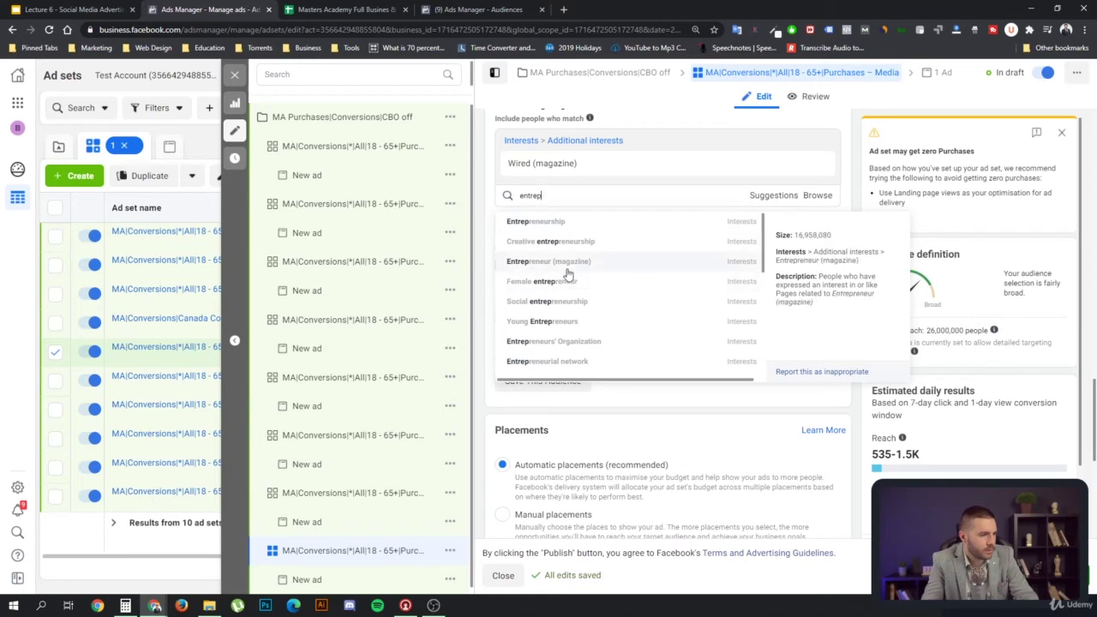
pyautogui.click(615, 261)
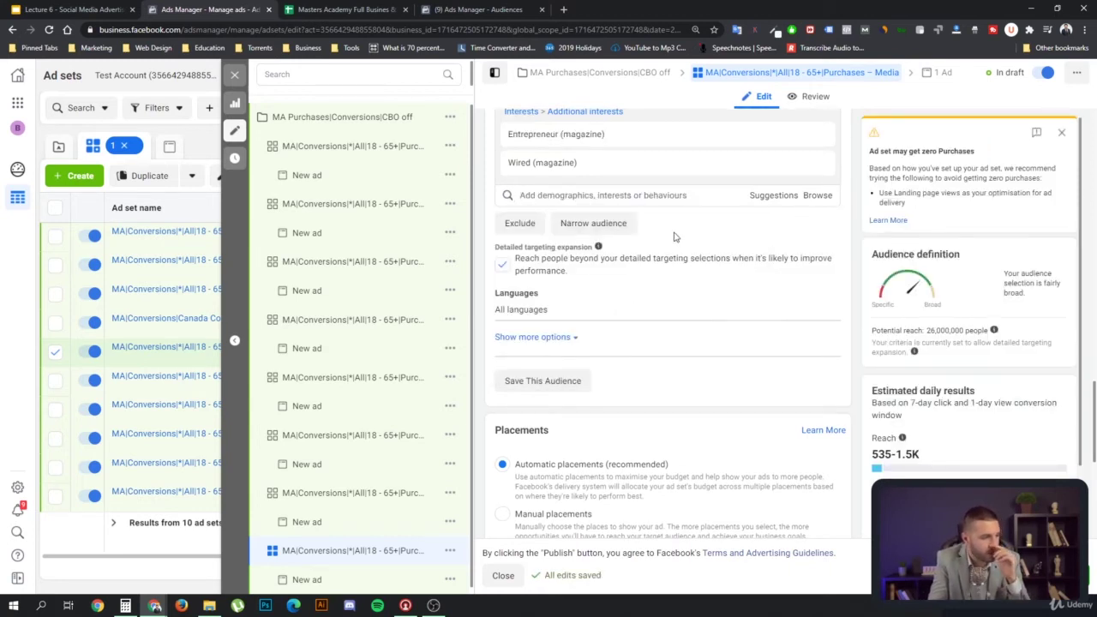
# Add a narrowing condition to the Media ad set's detailed targeting and search it for social media
pyautogui.click(629, 227)
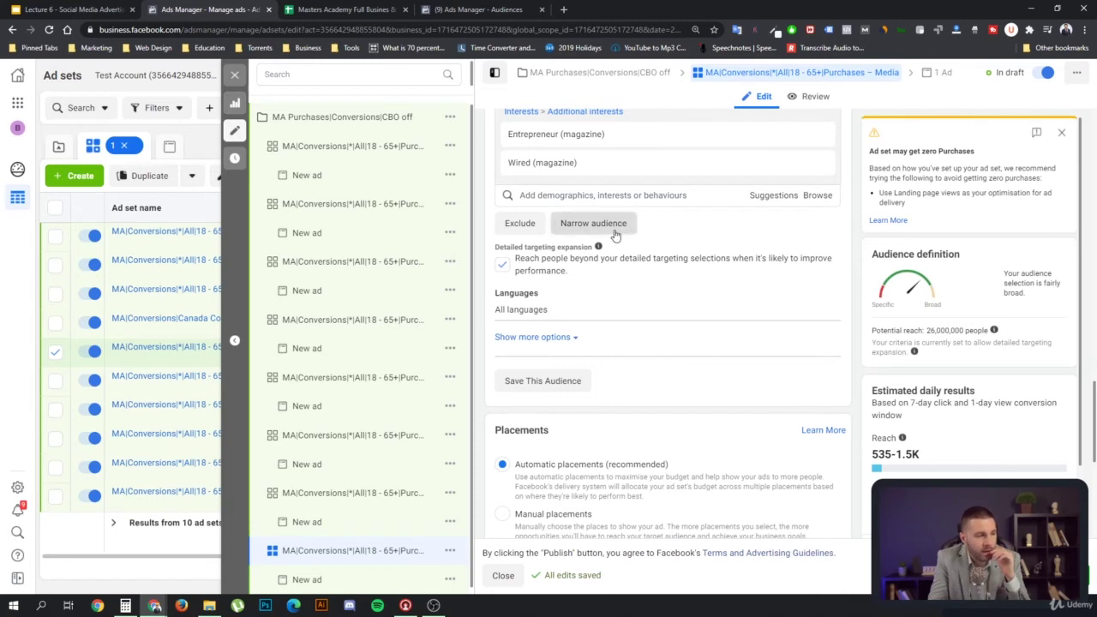
pyautogui.click(572, 239)
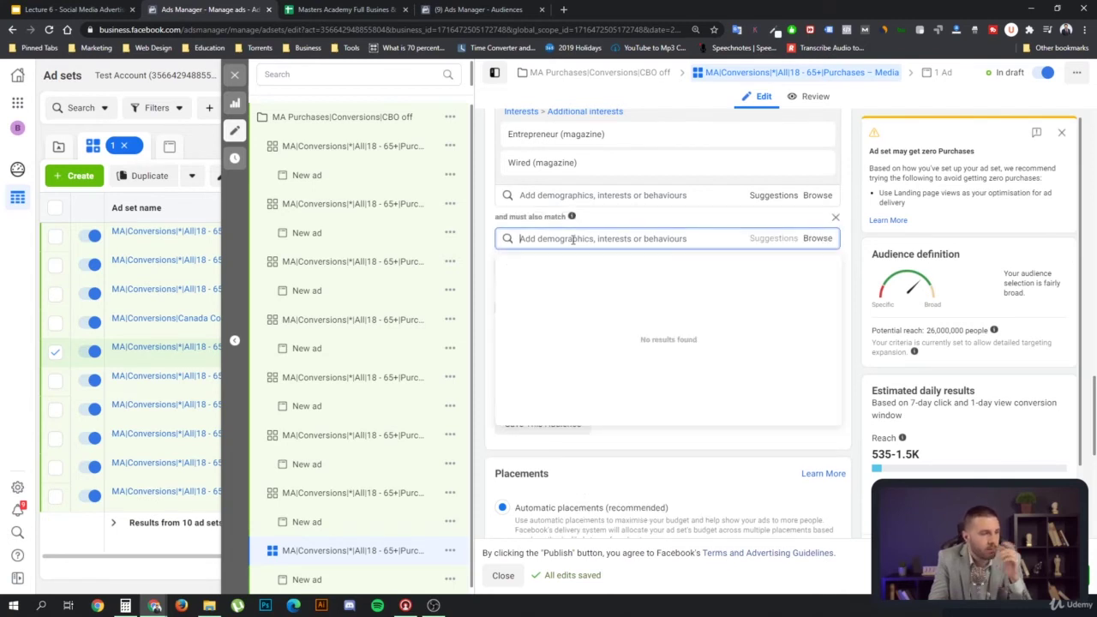
pyautogui.write('sc')
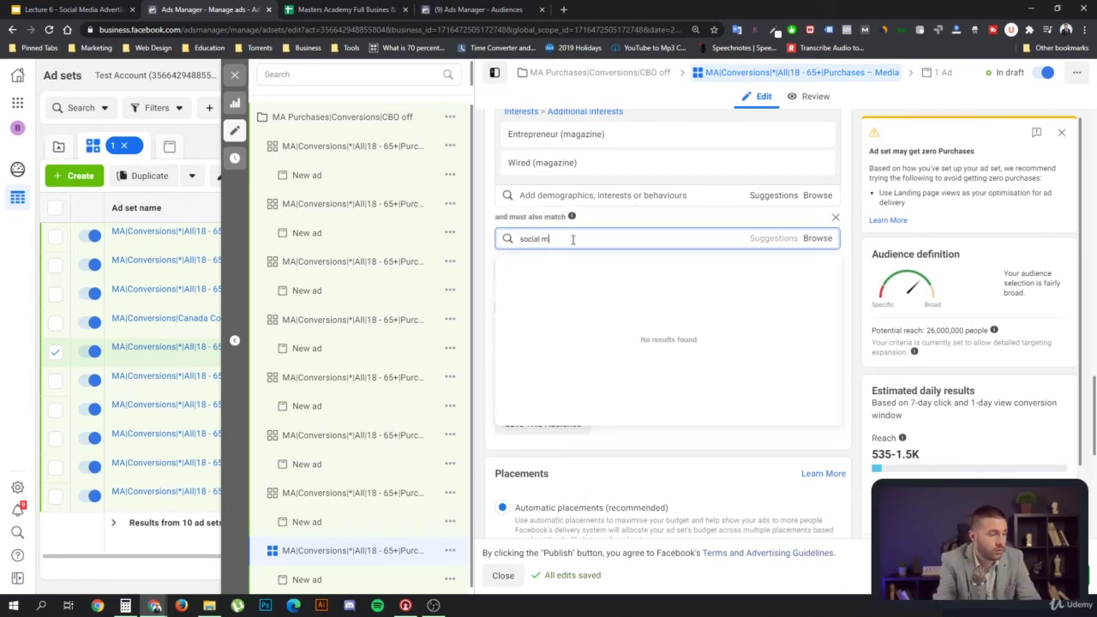
pyautogui.write('cial media')
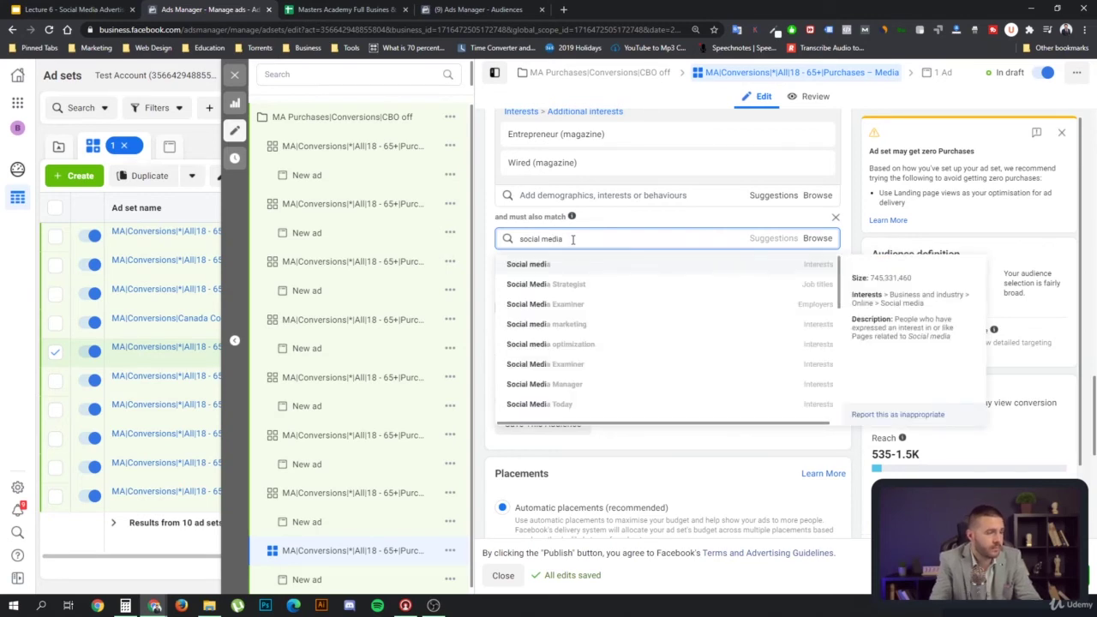
pyautogui.hotkey('ctrl', 'a')
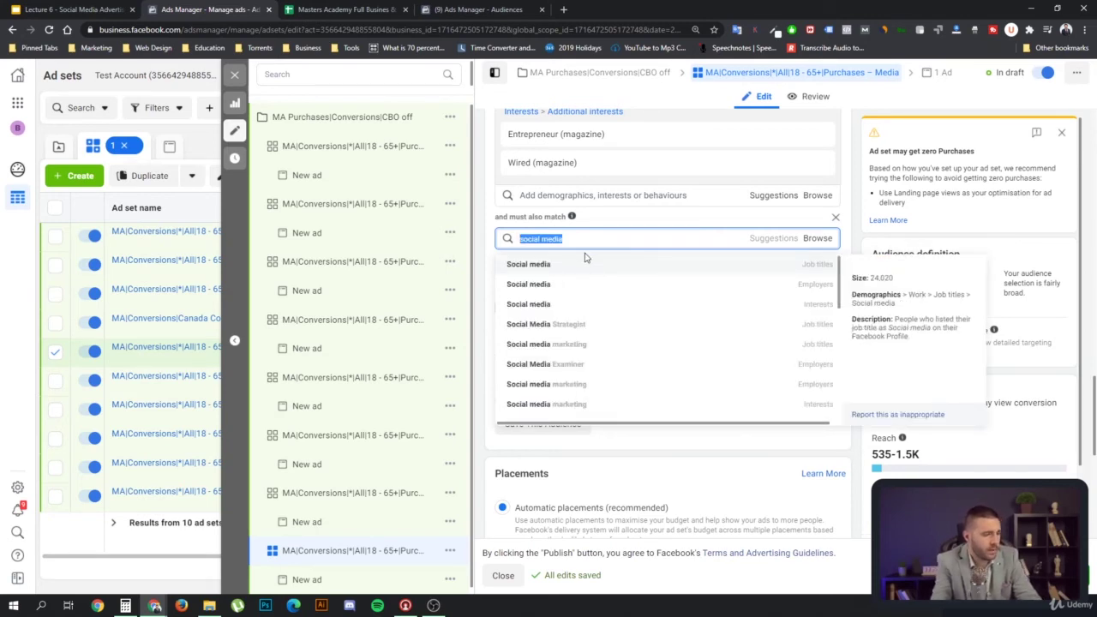
# Search the narrowing condition for digital marketing, require the digital marketer interest, and dismiss the zero-purchases warning
pyautogui.write('digit')
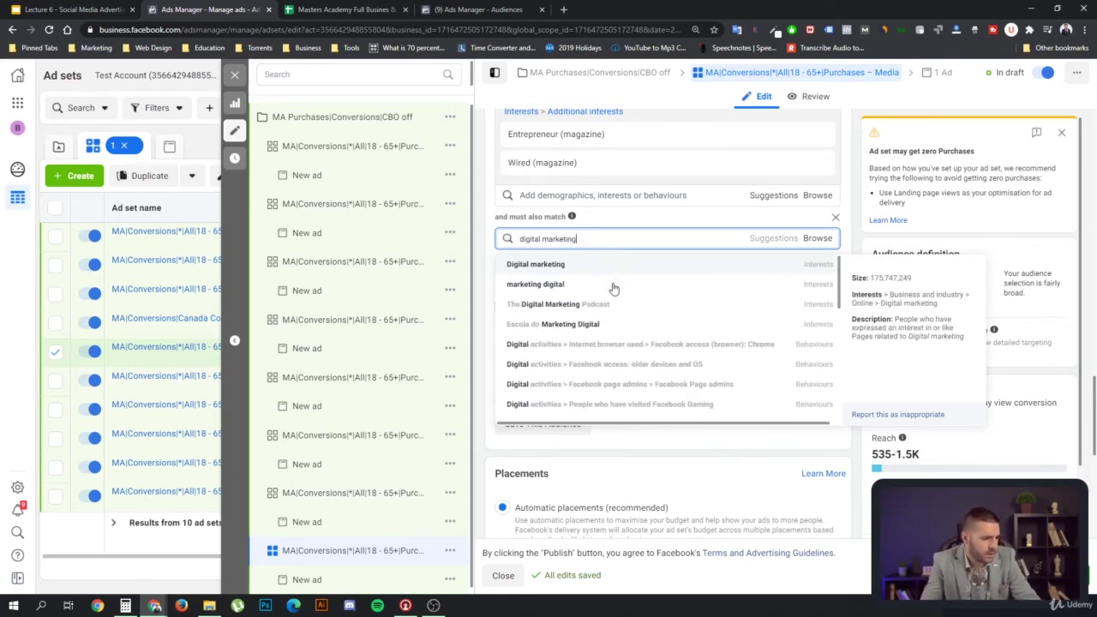
pyautogui.scroll(-3, 685, 304)
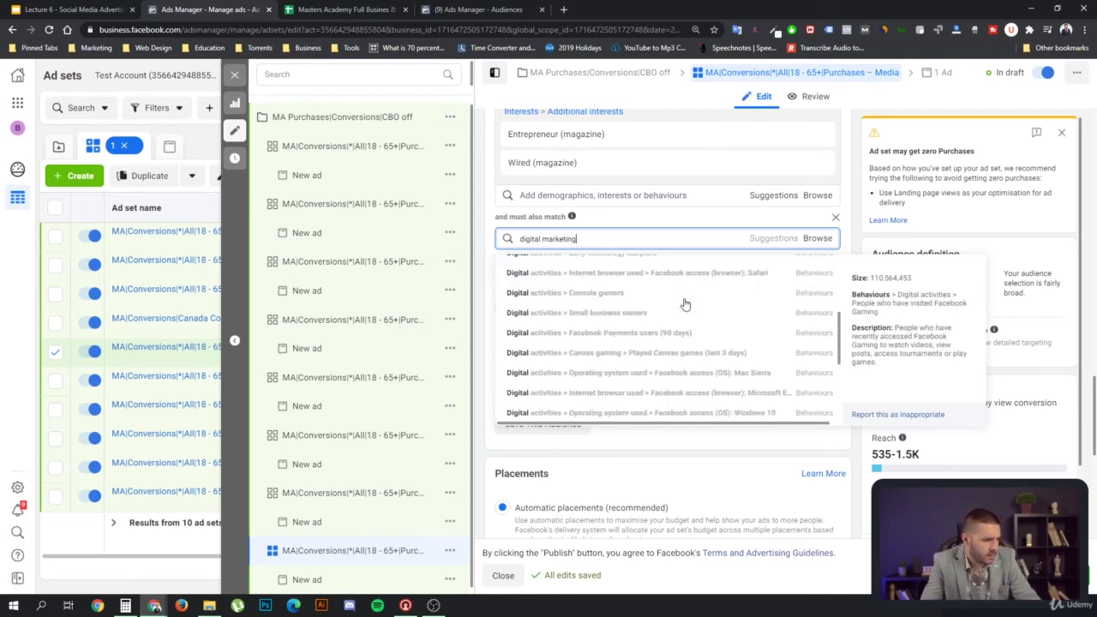
pyautogui.scroll(-3, 685, 304)
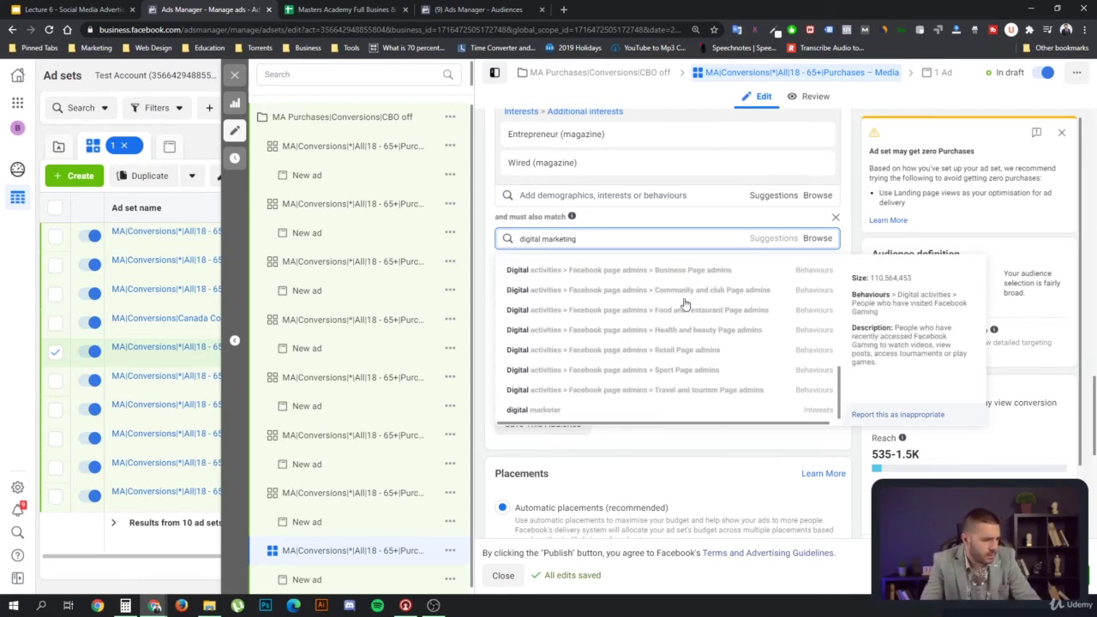
pyautogui.click(634, 412)
pyautogui.scroll(2, 753, 303)
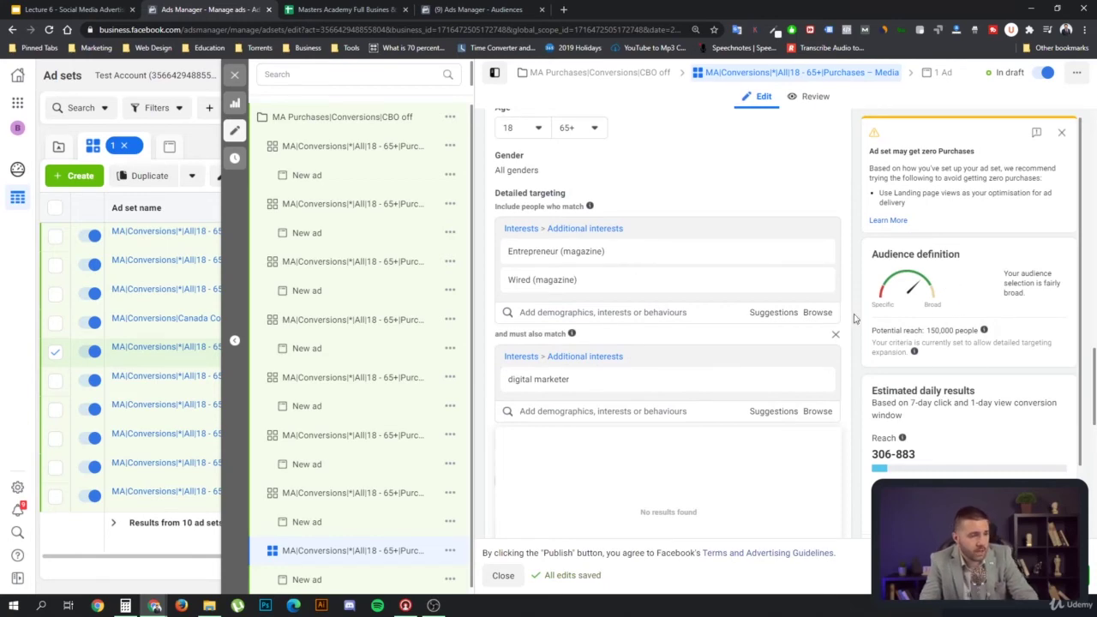
pyautogui.click(1060, 132)
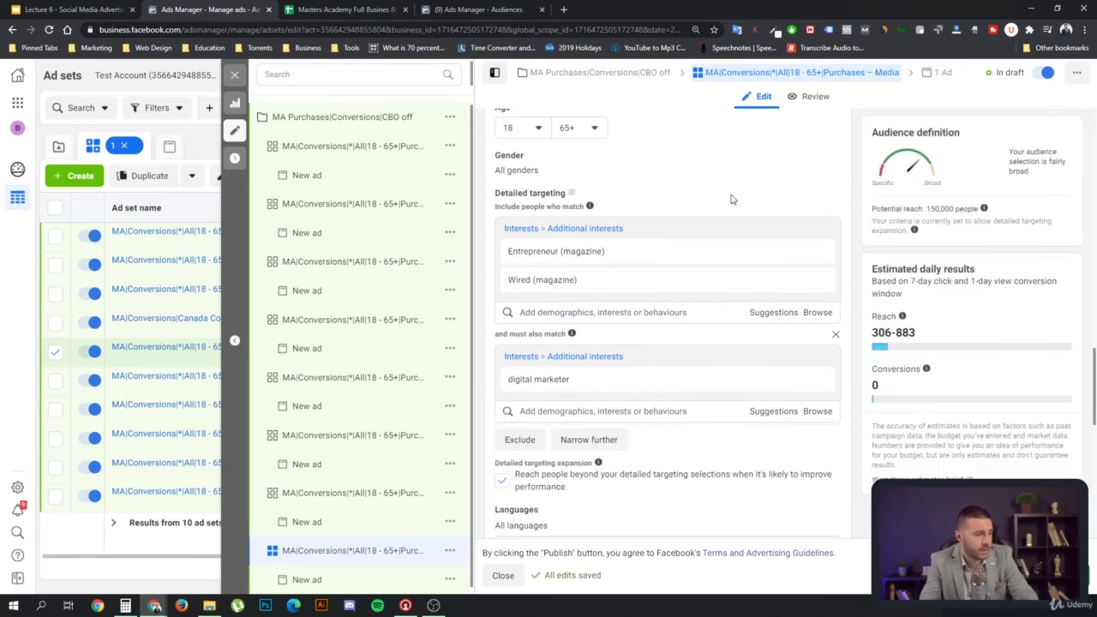
pyautogui.scroll(-2, 731, 199)
pyautogui.moveTo(610, 279)
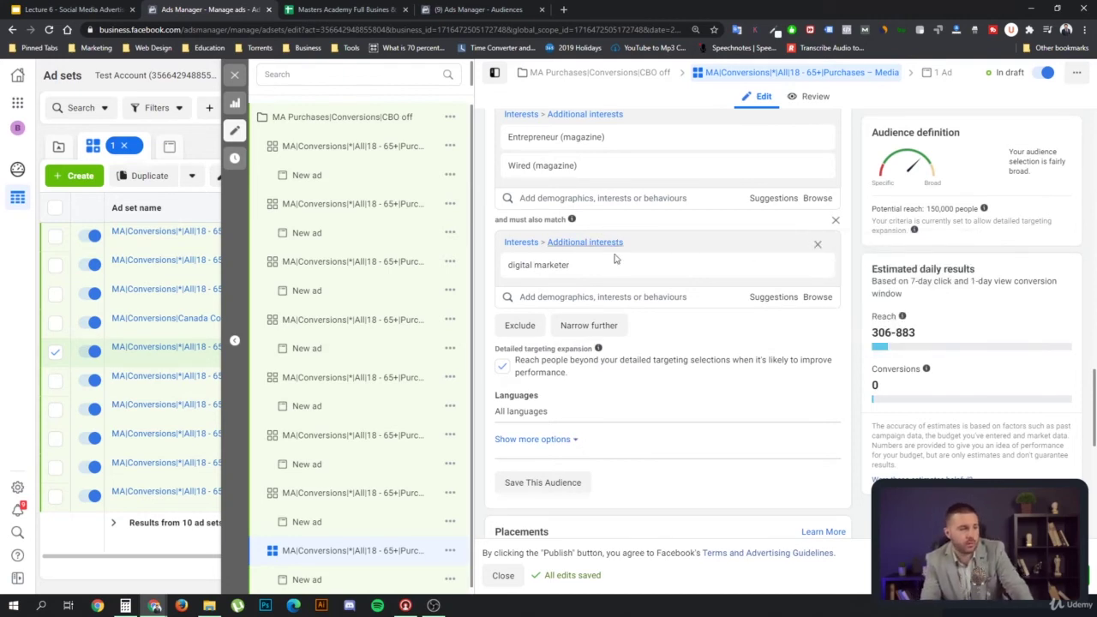
pyautogui.moveTo(829, 274)
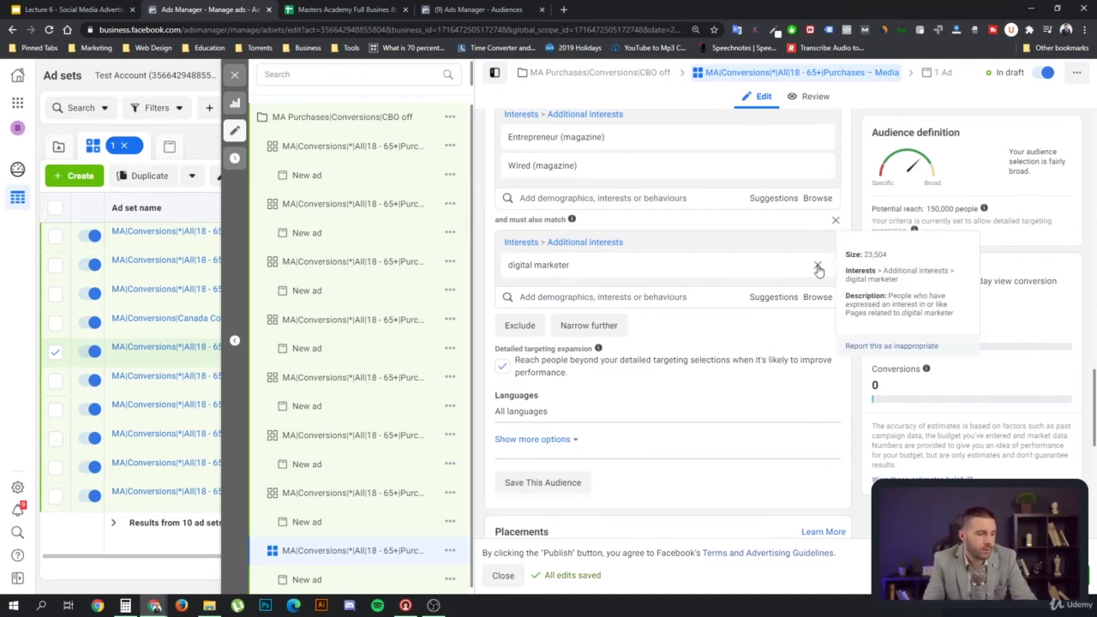
# Try the Social media marketing interest instead of digital marketer in the narrowing condition, and remove it again
pyautogui.click(816, 267)
pyautogui.click(579, 245)
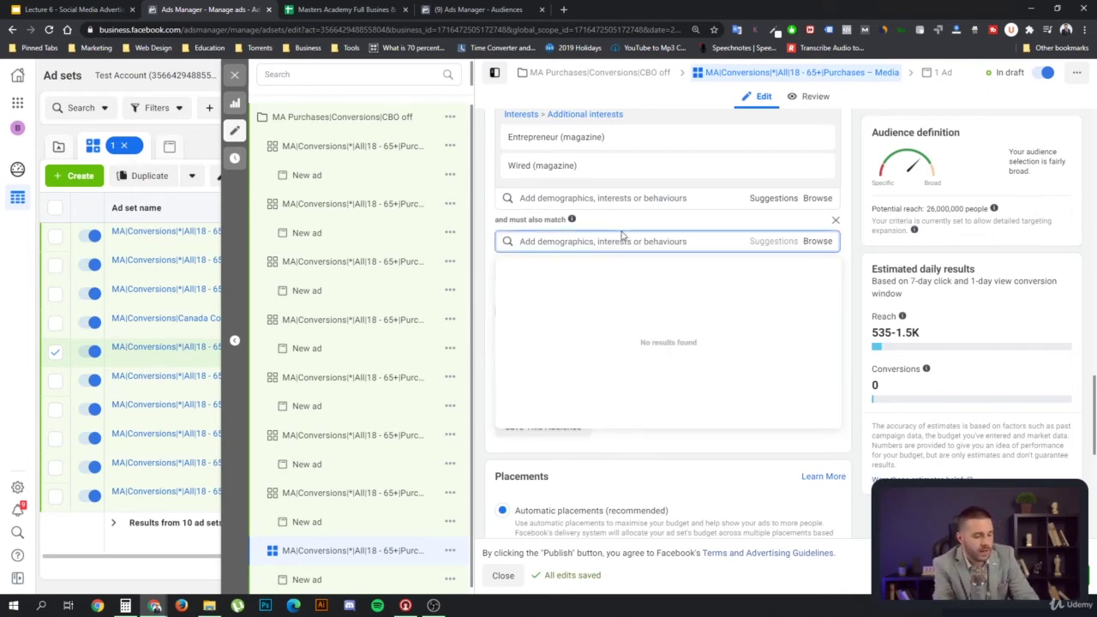
pyautogui.write('social media marketing')
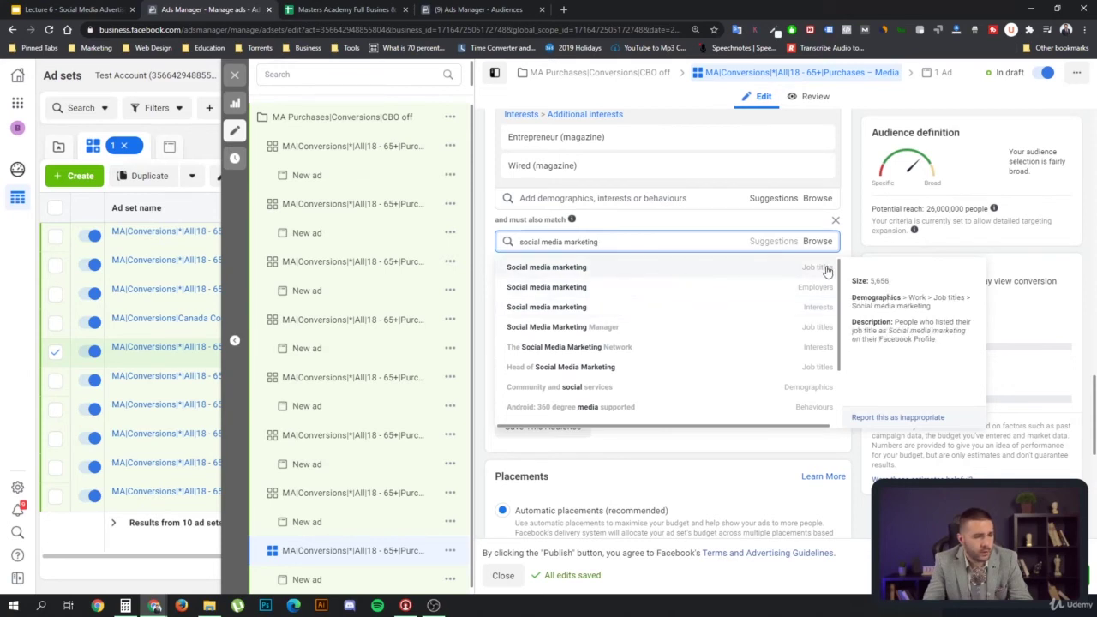
pyautogui.click(651, 307)
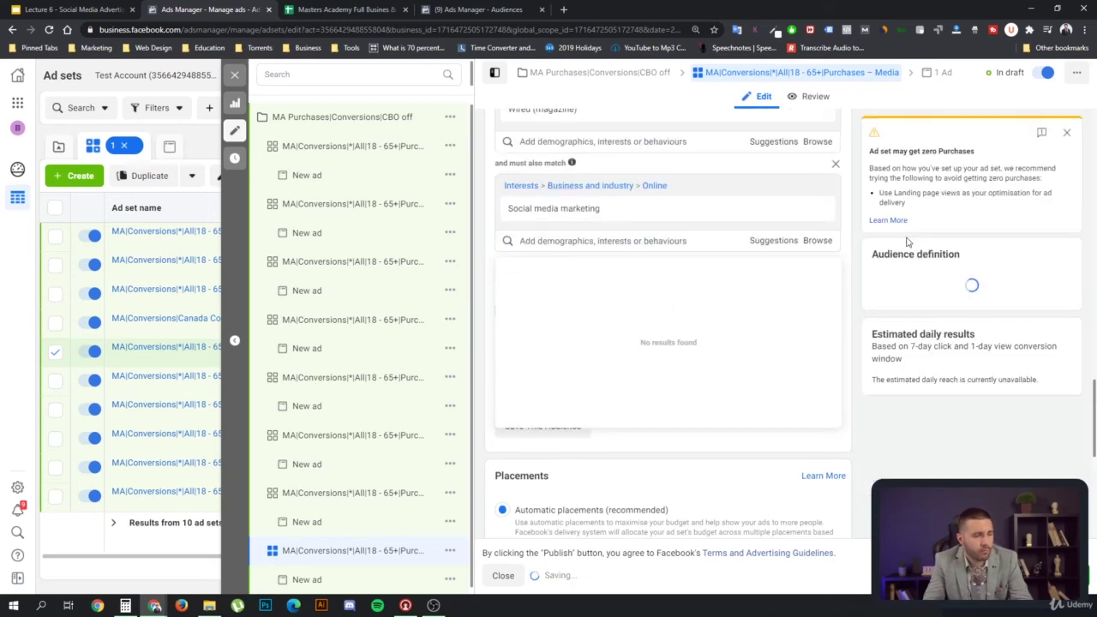
pyautogui.scroll(1, 600, 257)
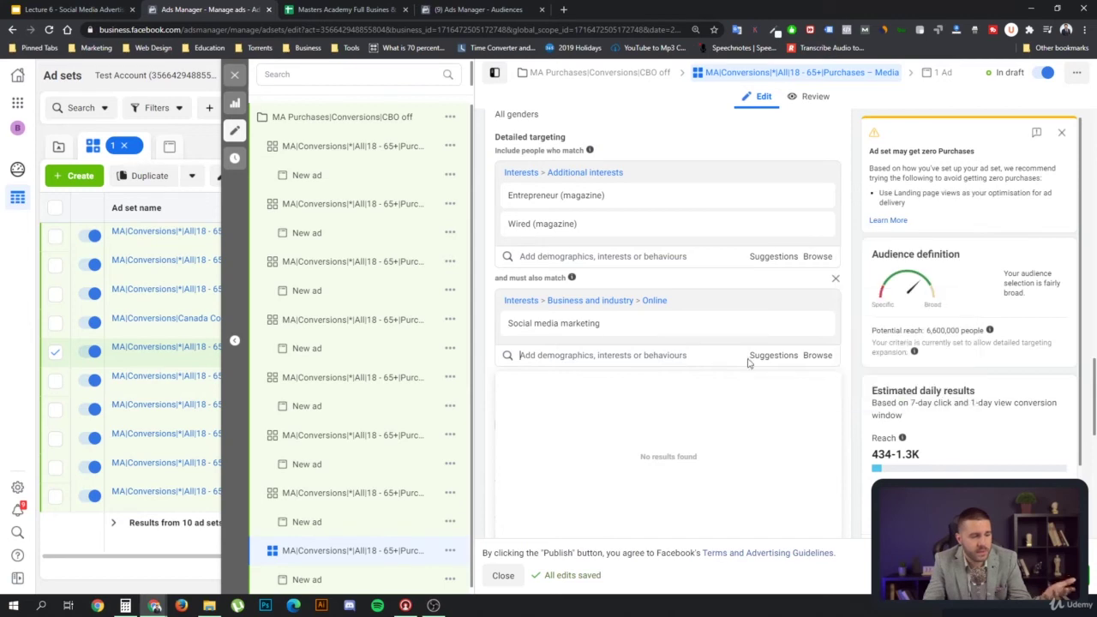
pyautogui.click(1063, 141)
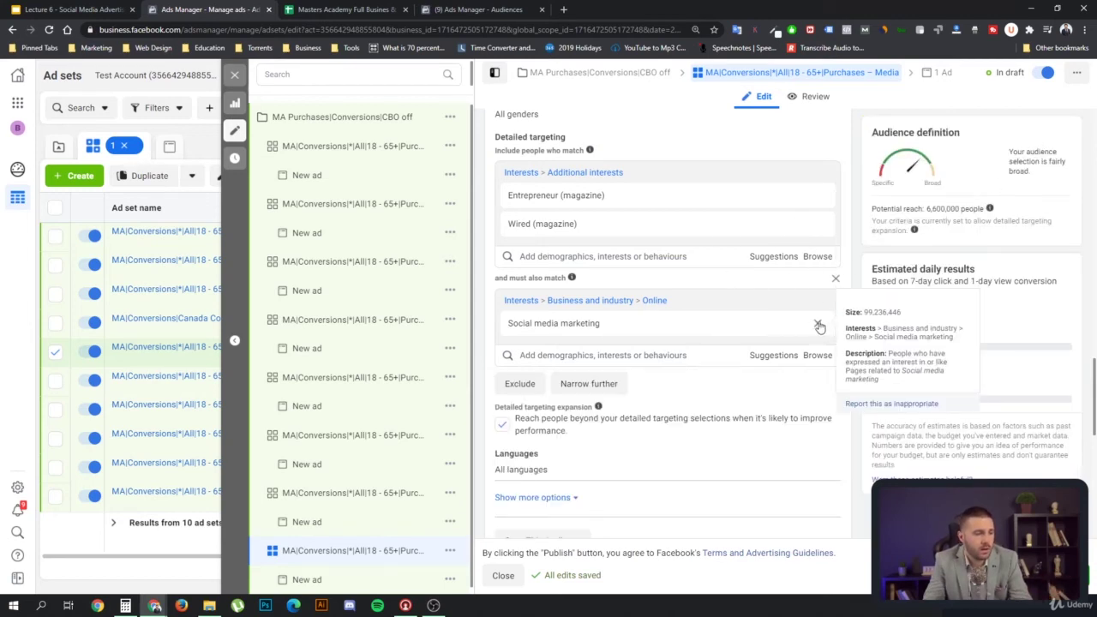
pyautogui.click(816, 324)
pyautogui.scroll(-3, 754, 326)
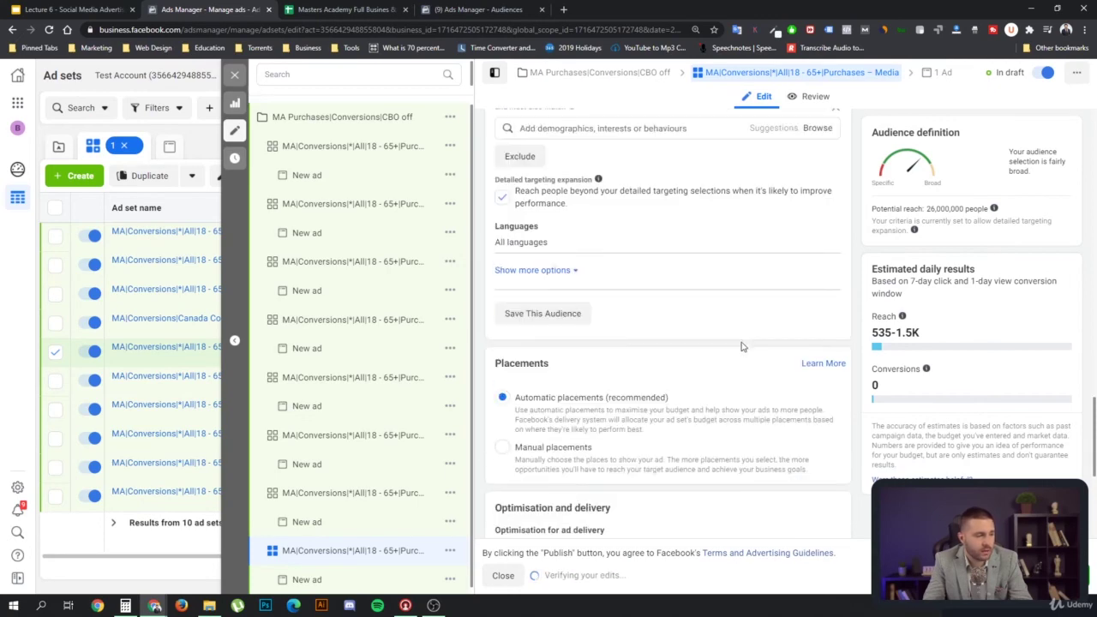
# Save the Media ad set's audience, with detailed targeting expansion on, as Canada - Media - Exp
pyautogui.scroll(1, 535, 207)
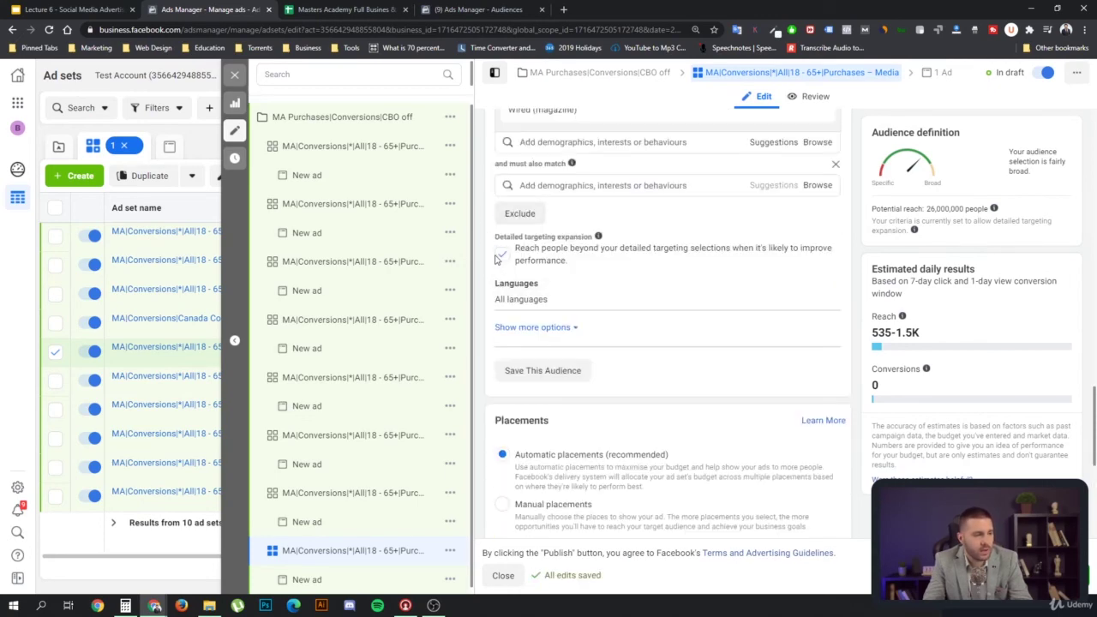
pyautogui.click(557, 378)
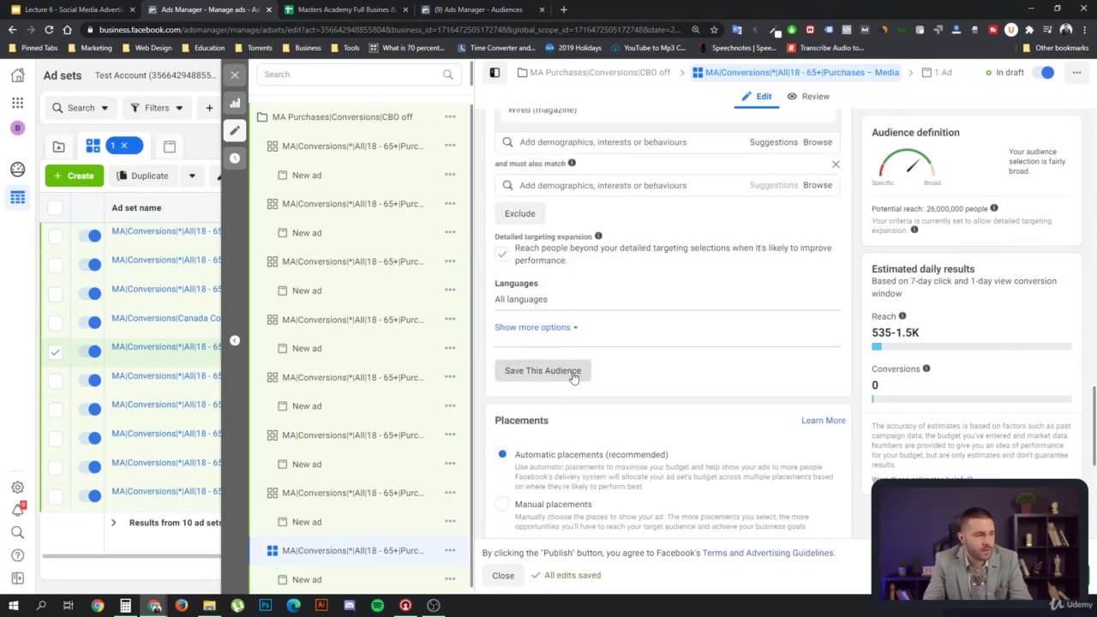
pyautogui.moveTo(531, 243); pyautogui.dragTo(460, 234)
pyautogui.write('Ca')
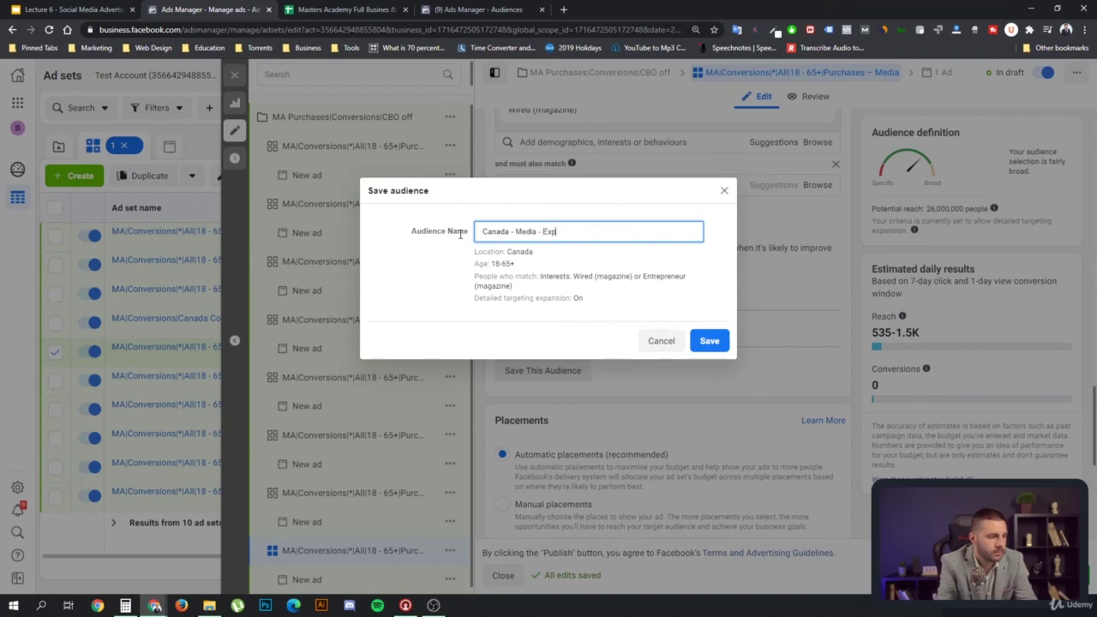
pyautogui.write('nada - Media - Exp')
pyautogui.click(720, 343)
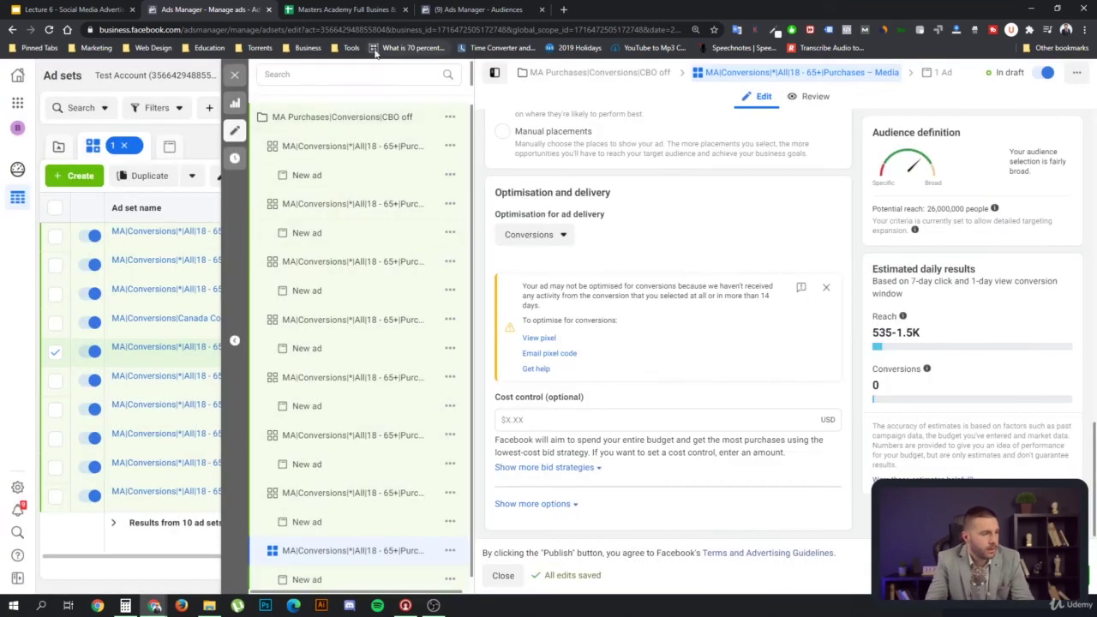
# Review the saved audiences list, the Canada - Competitors - NoExp details and the audience types that can be created
pyautogui.click(451, 11)
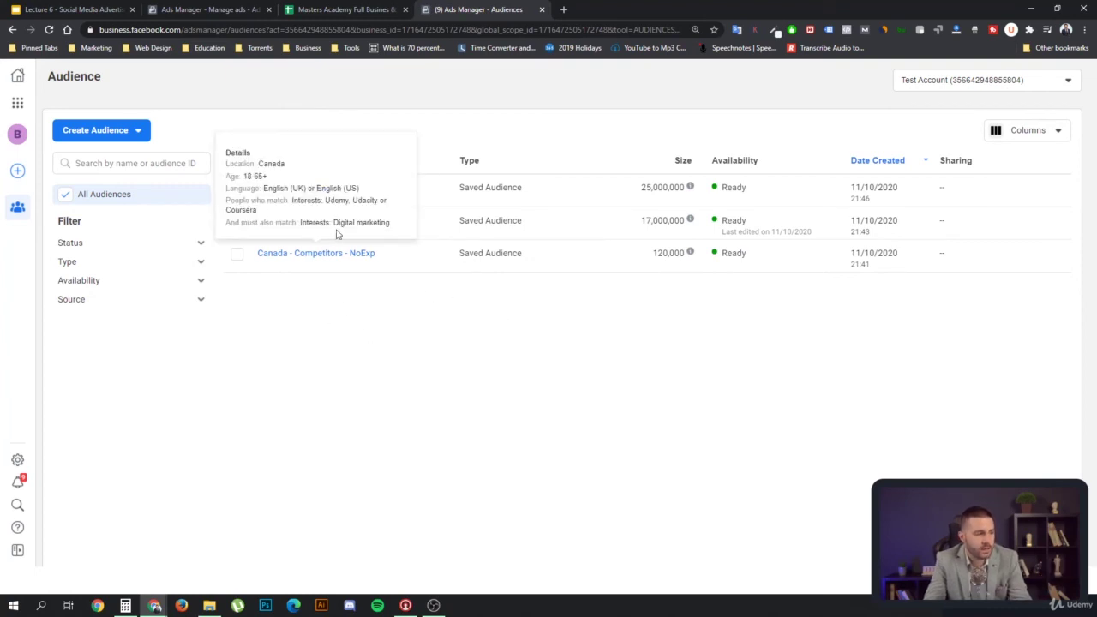
pyautogui.click(108, 133)
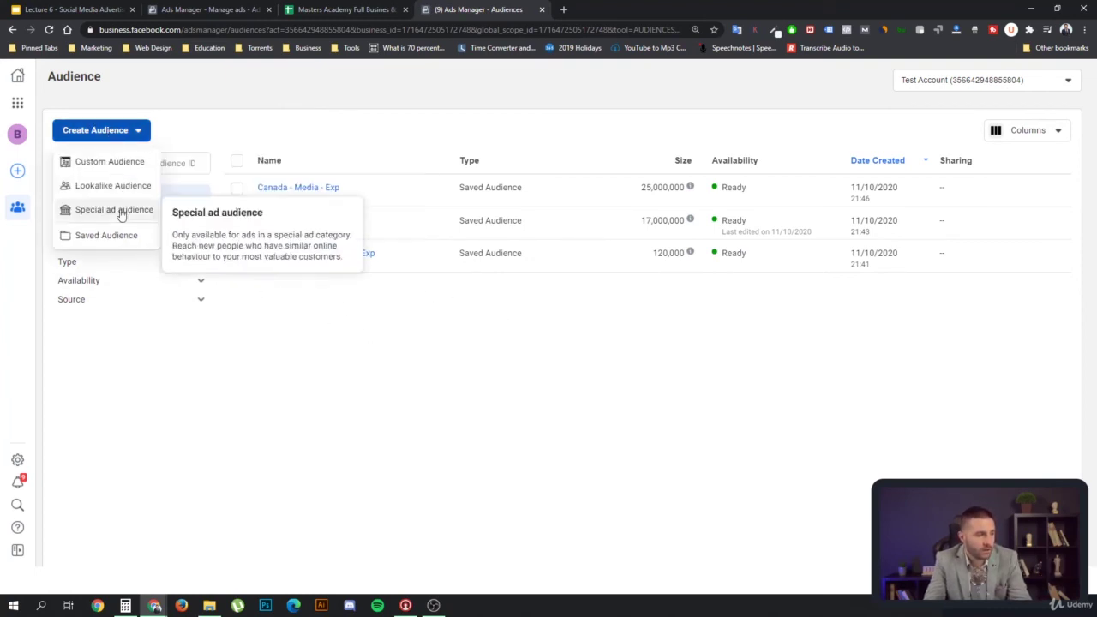
pyautogui.click(591, 393)
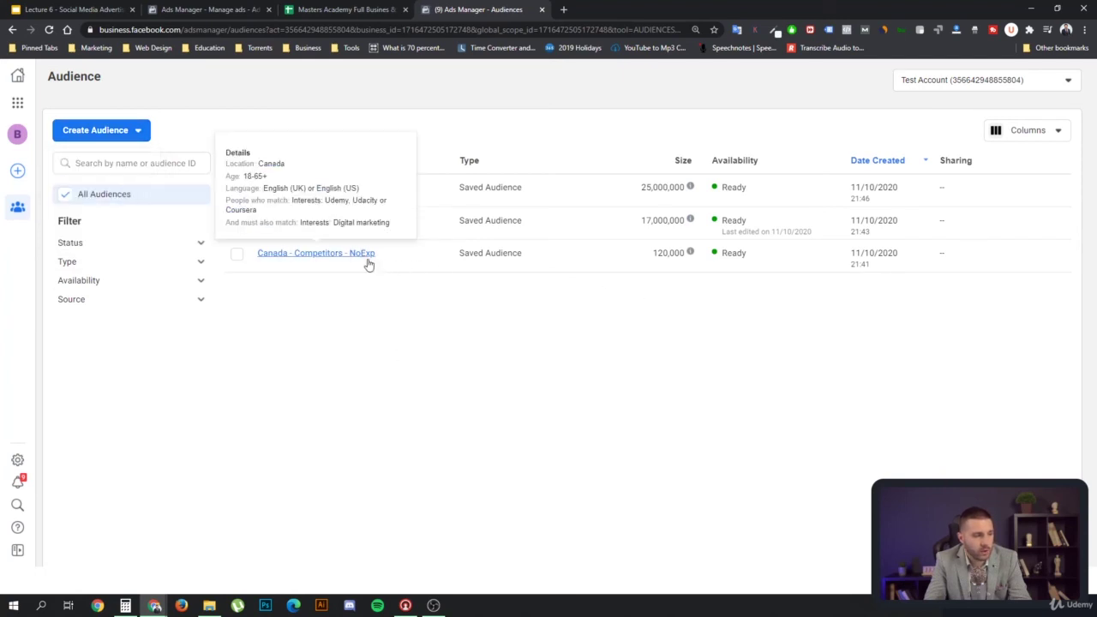
pyautogui.click(123, 139)
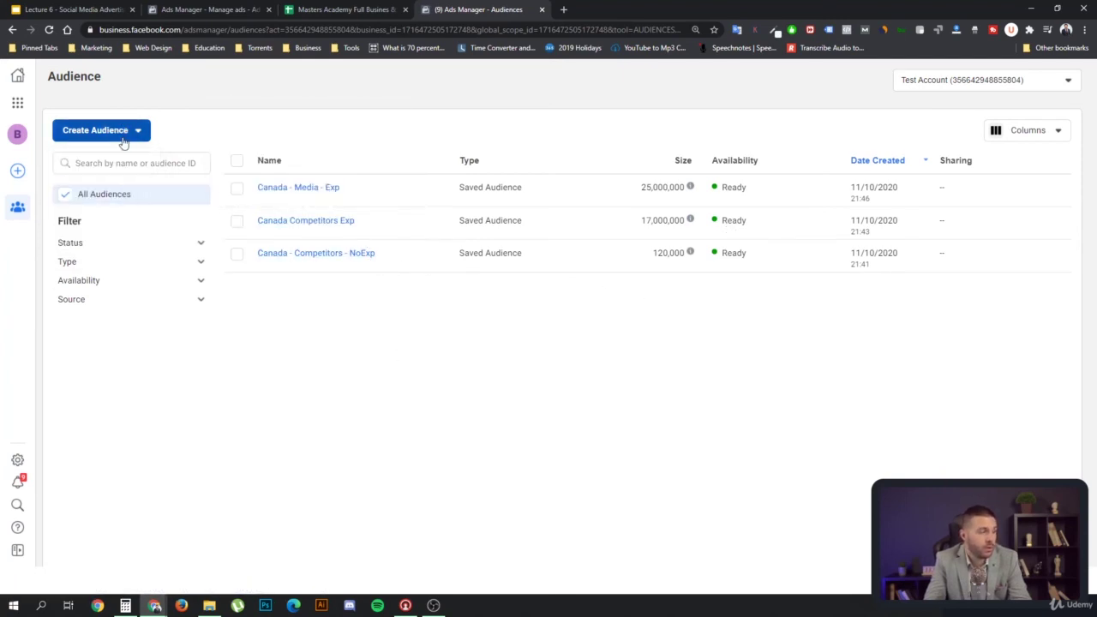
pyautogui.click(452, 374)
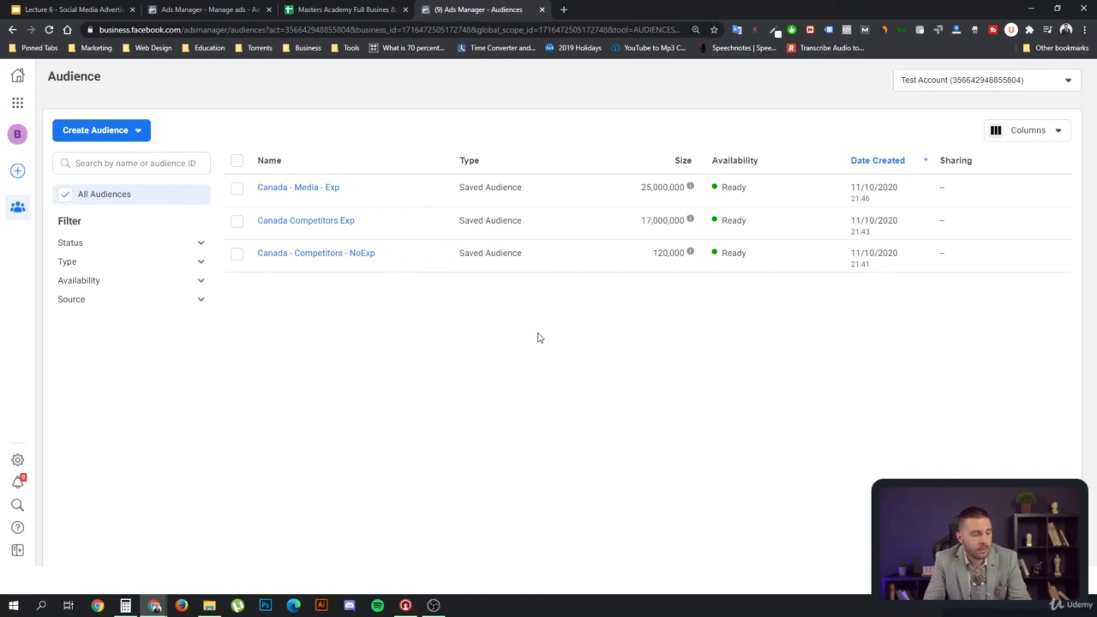
# Return to the Media ad set's editor and check its saved audience's location, age, interests and expansion settings
pyautogui.click(216, 10)
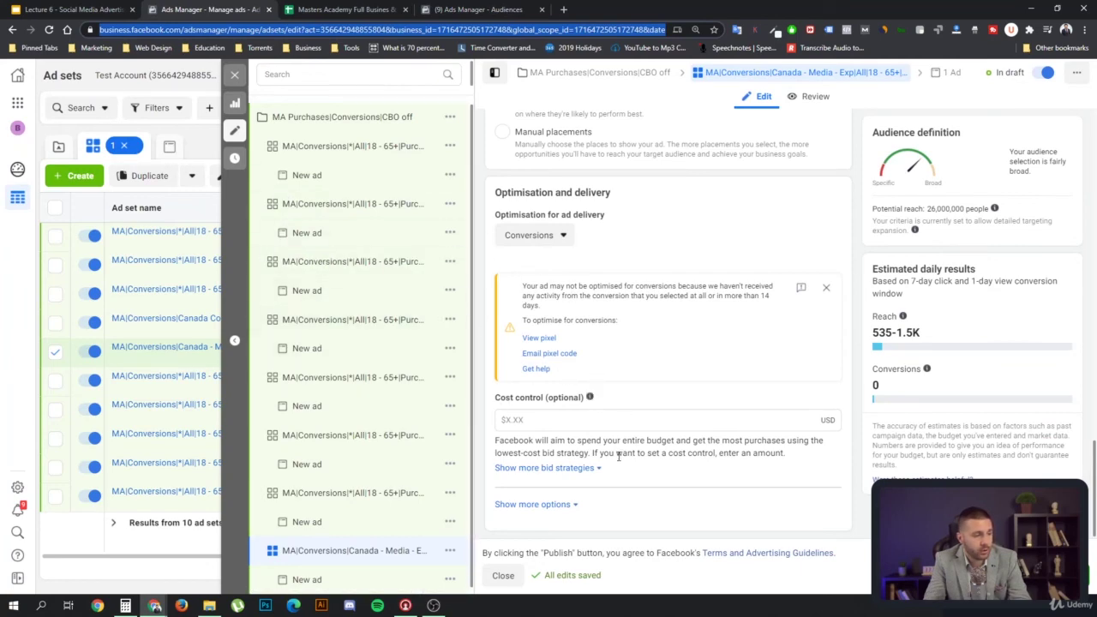
pyautogui.scroll(3, 535, 291)
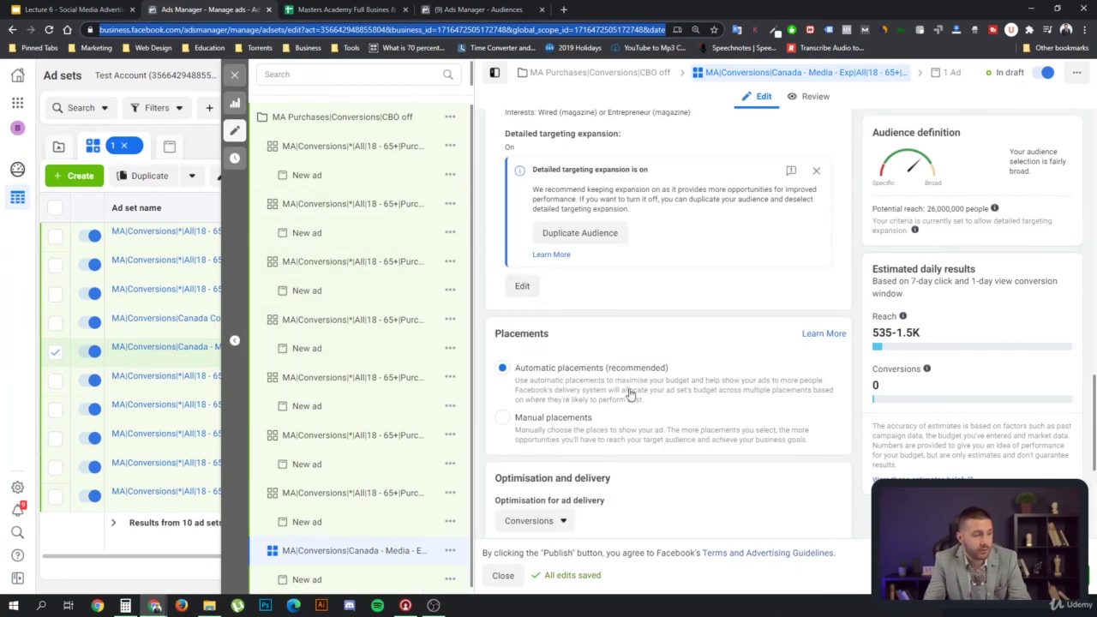
pyautogui.scroll(3, 659, 377)
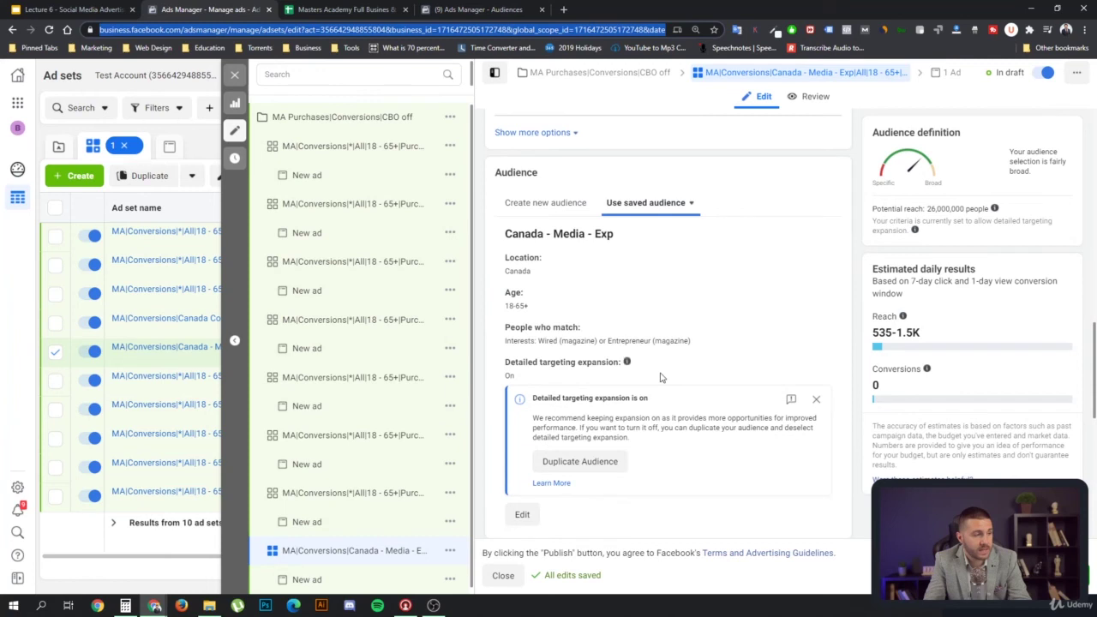
# Go back to the saved audiences list and examine the audience sizes and the description of the Saved Audience type
pyautogui.click(468, 11)
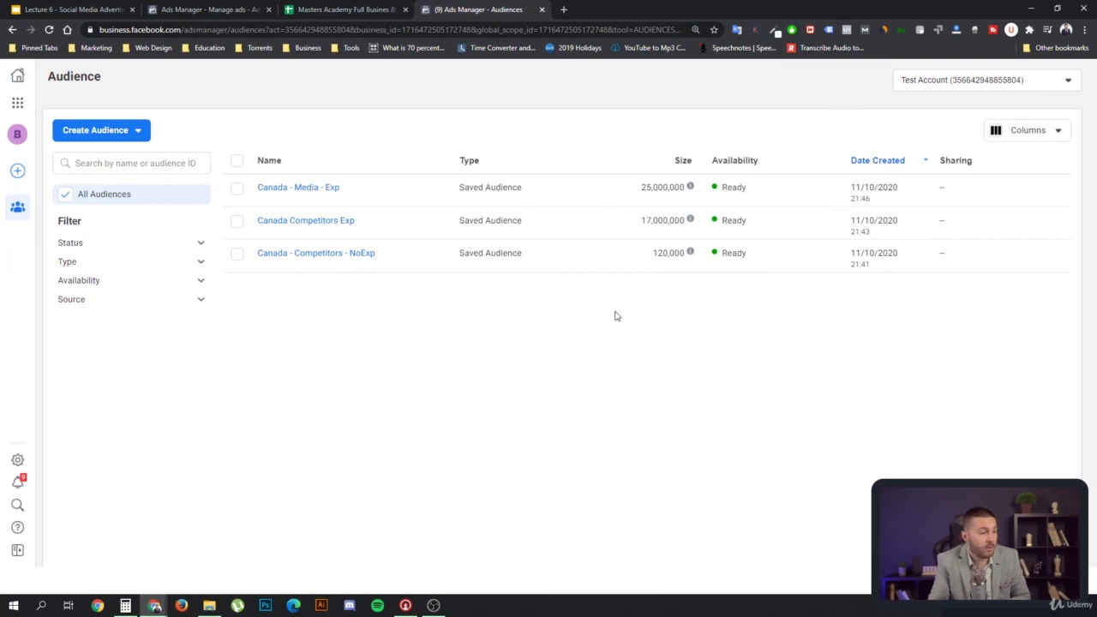
pyautogui.moveTo(689, 220)
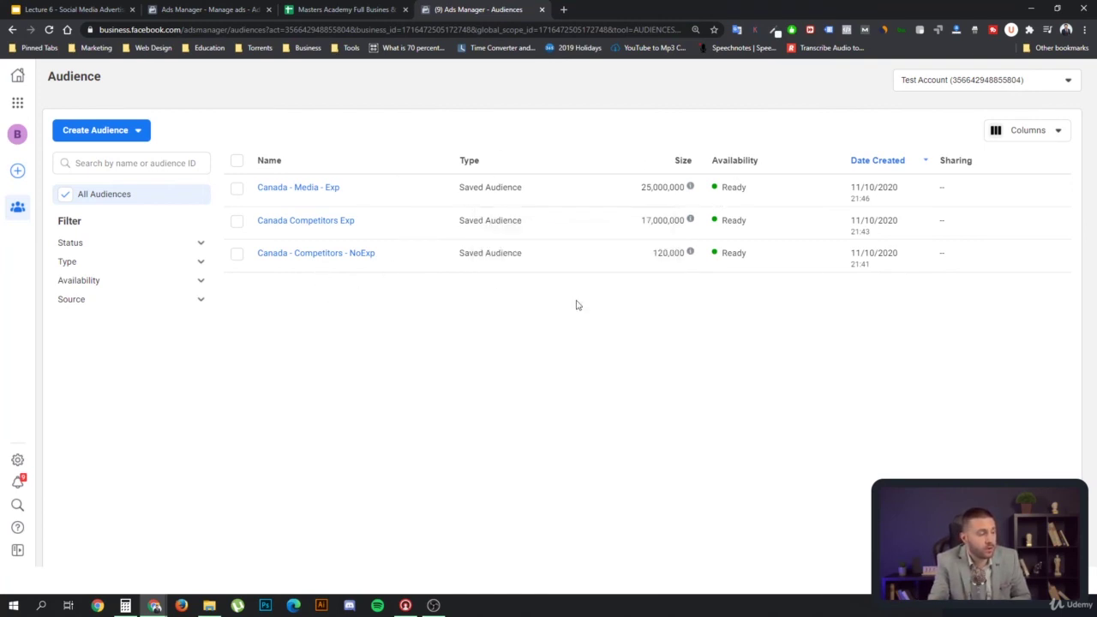
pyautogui.click(124, 135)
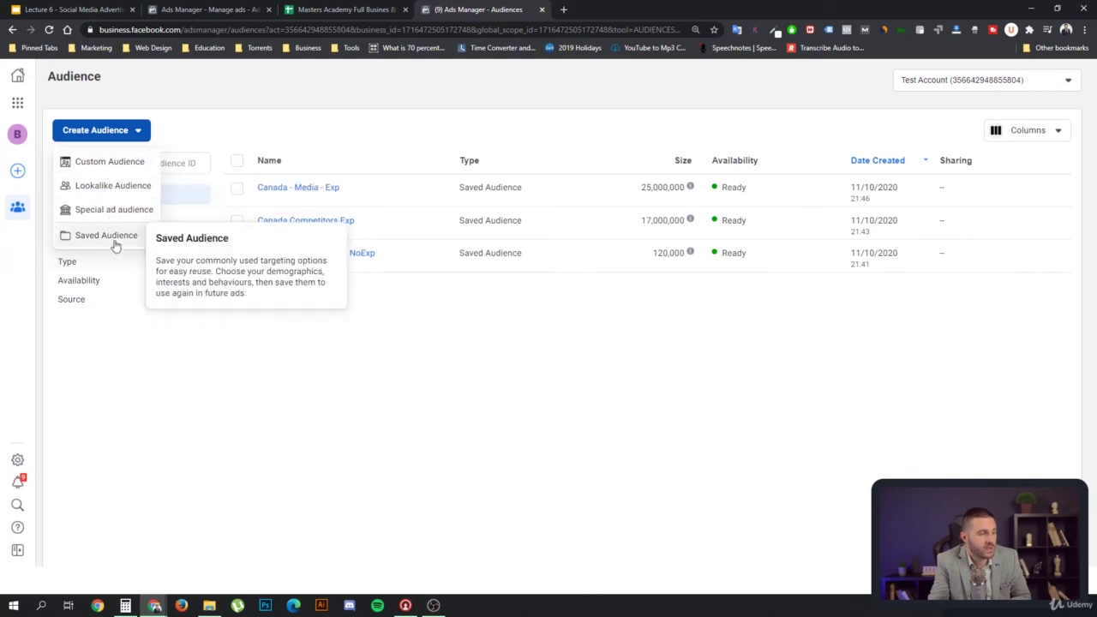
pyautogui.click(523, 395)
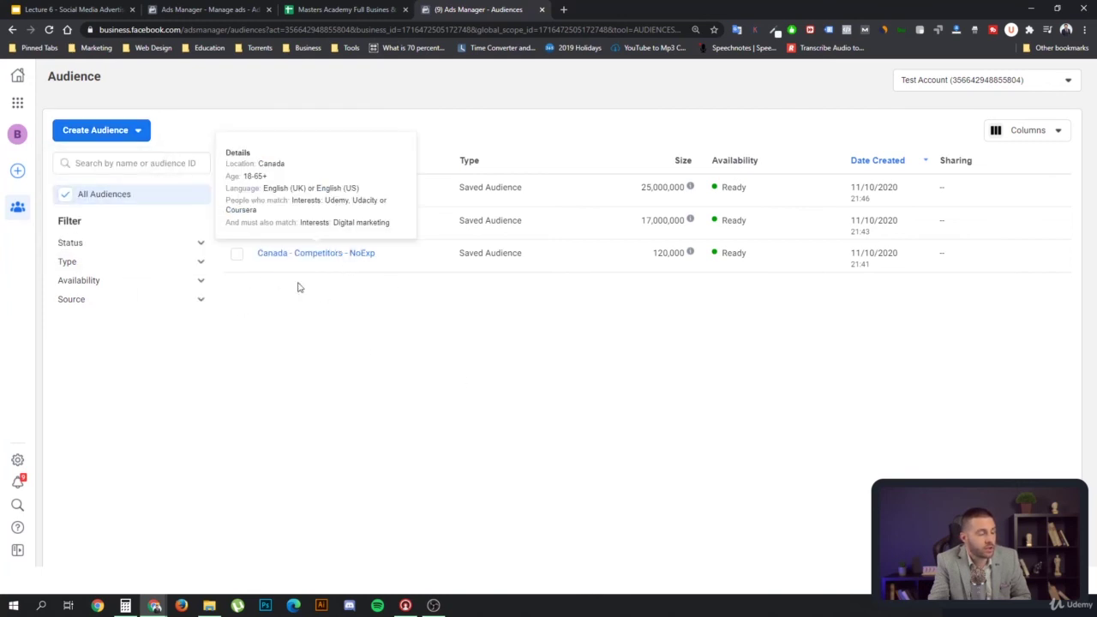